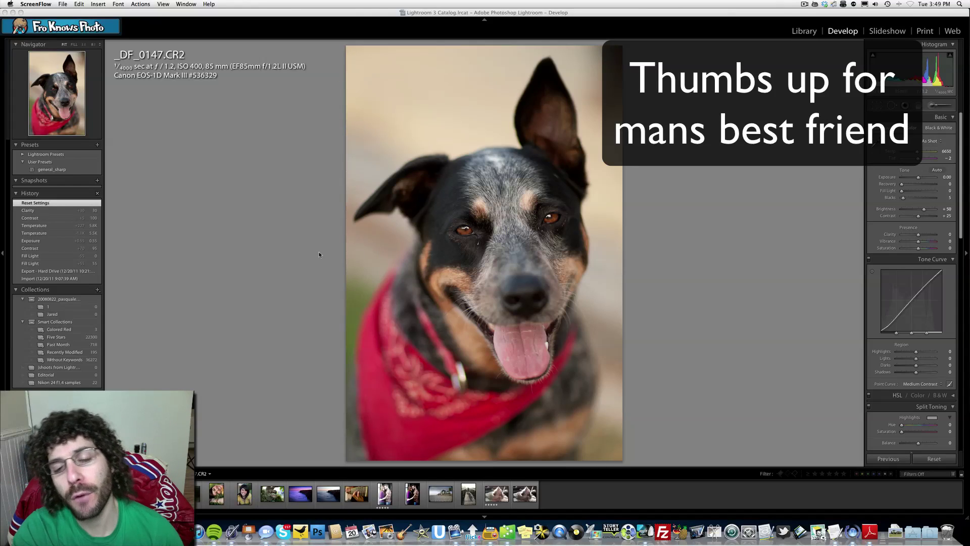
# - Reset the dog portrait's develop settings and inspect the eyes at close range
pyautogui.click(934, 458)
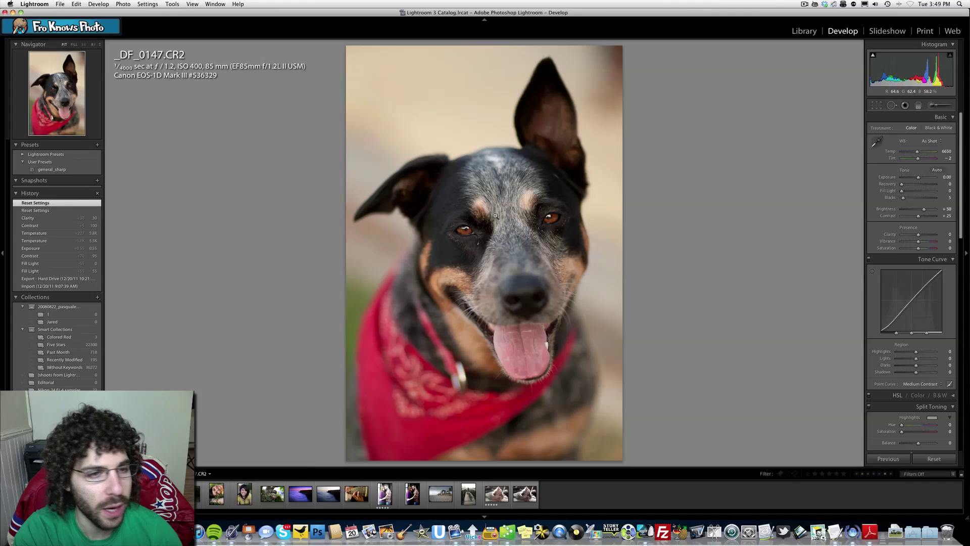
pyautogui.click(470, 233)
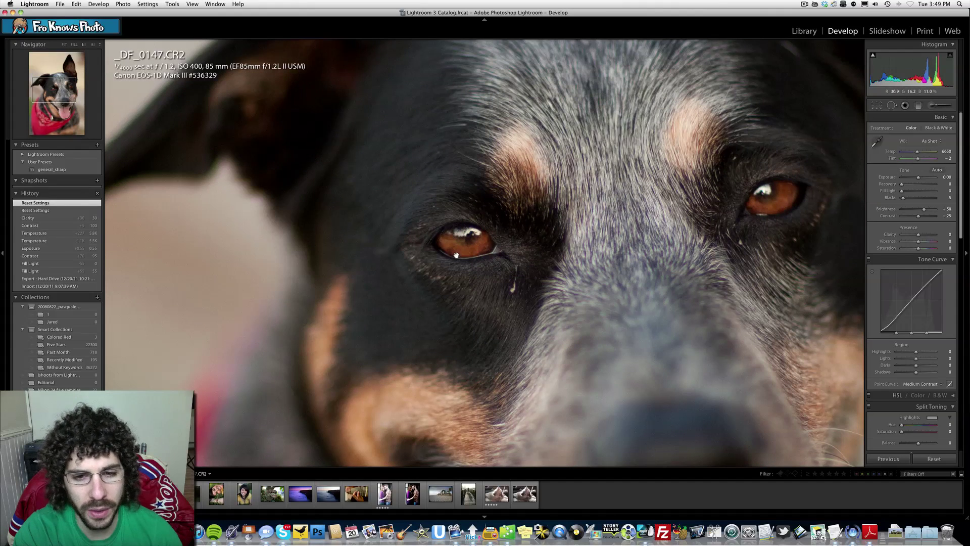
pyautogui.click(477, 254)
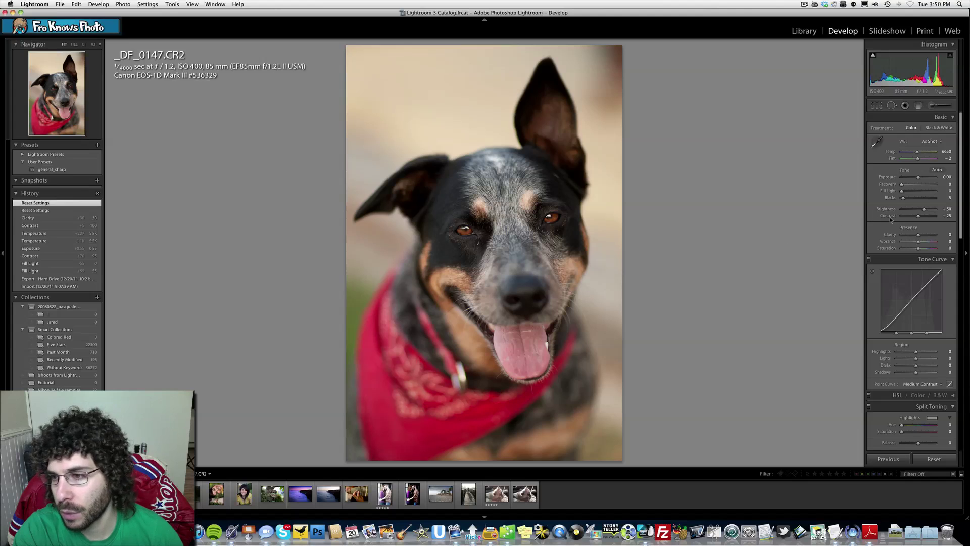
# - Set the photo's exposure to +0.55 and its contrast to +98
pyautogui.moveTo(918, 178); pyautogui.dragTo(921, 180)
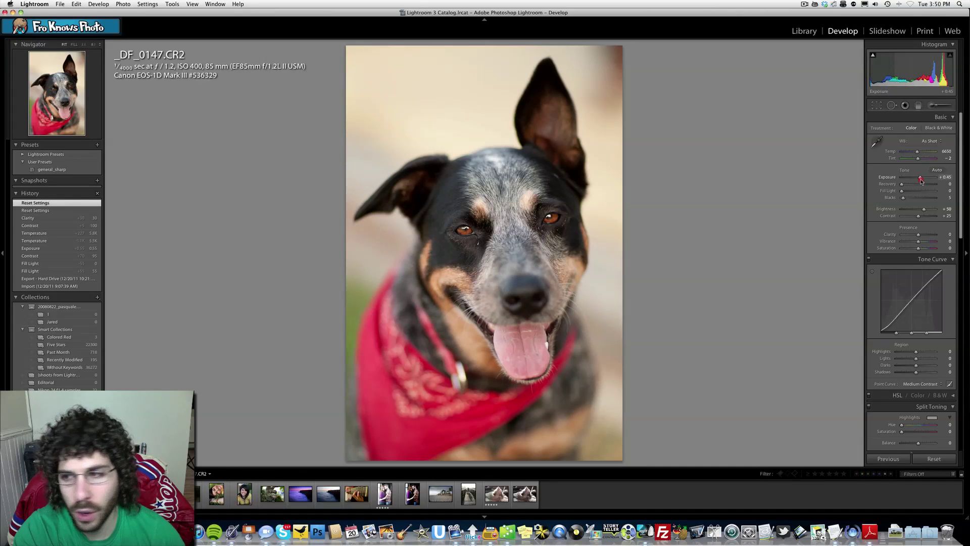
pyautogui.moveTo(922, 180); pyautogui.dragTo(921, 180)
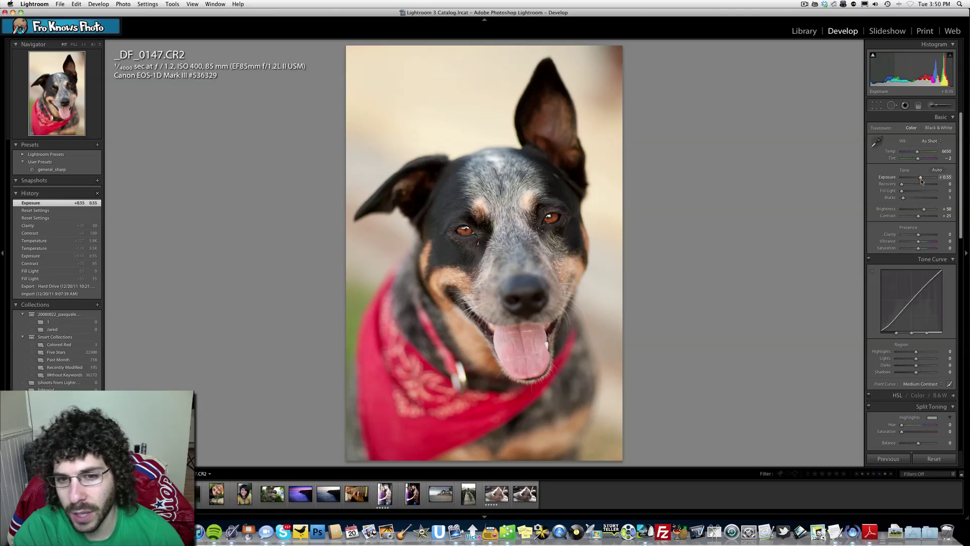
pyautogui.click(933, 216)
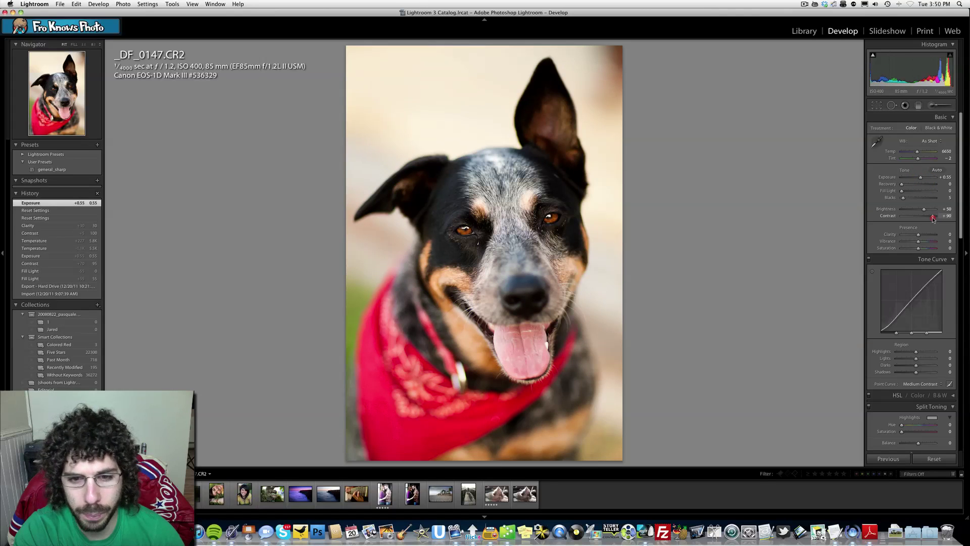
pyautogui.moveTo(934, 218); pyautogui.dragTo(935, 221)
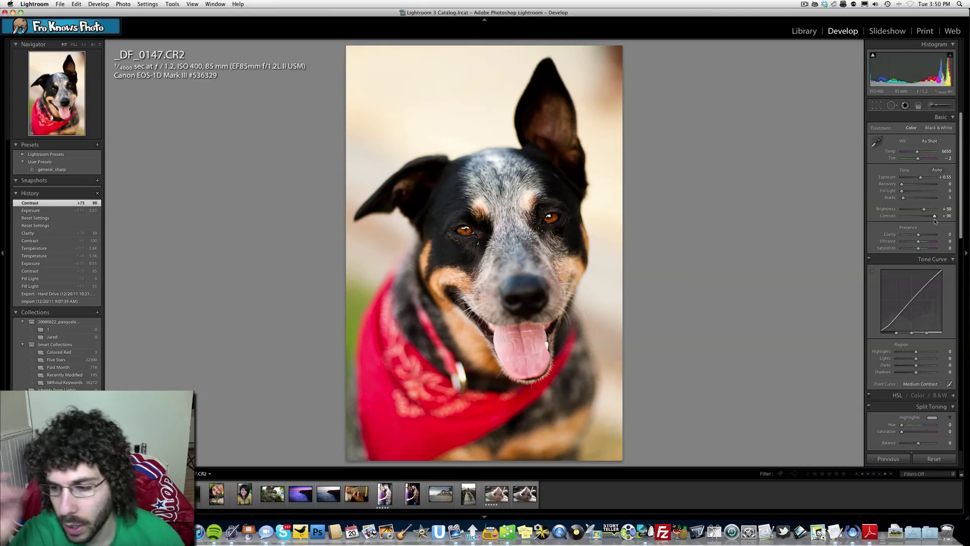
# - Compare the Linear and Strong Contrast point curves on the photo, and return the curve to Medium Contrast
pyautogui.click(919, 384)
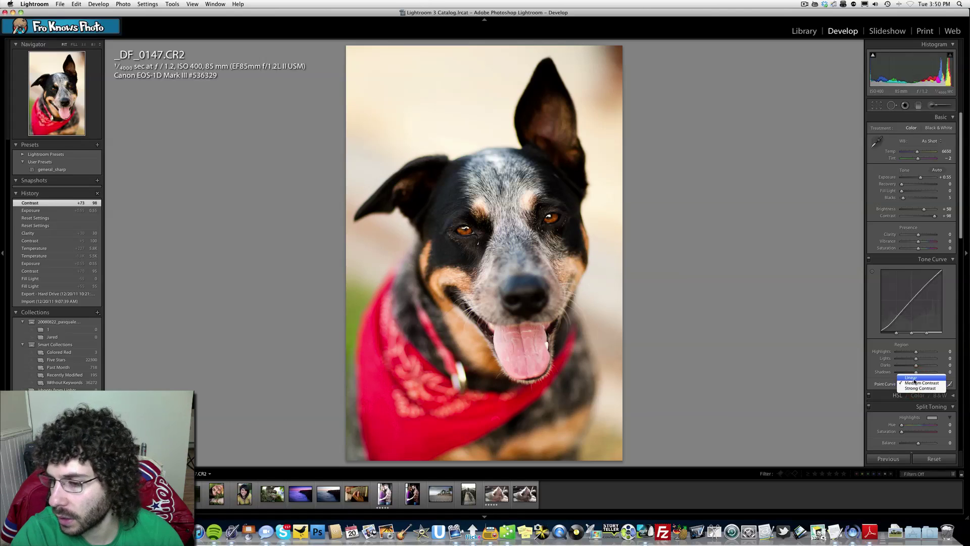
pyautogui.click(918, 379)
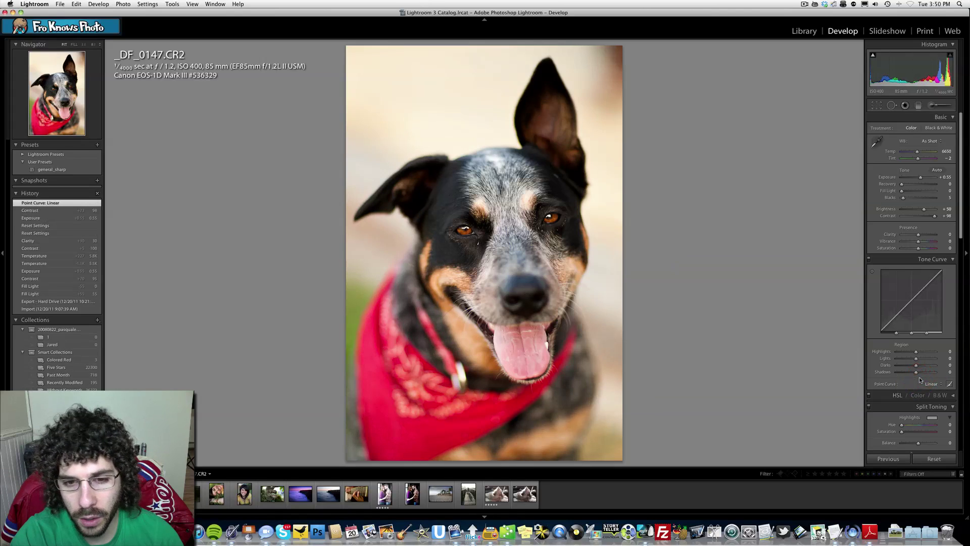
pyautogui.click(927, 386)
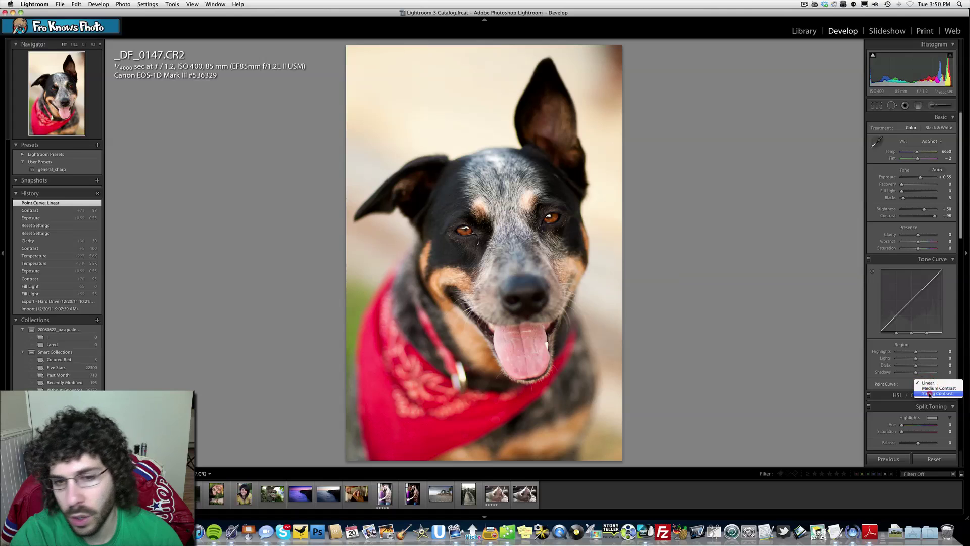
pyautogui.click(930, 396)
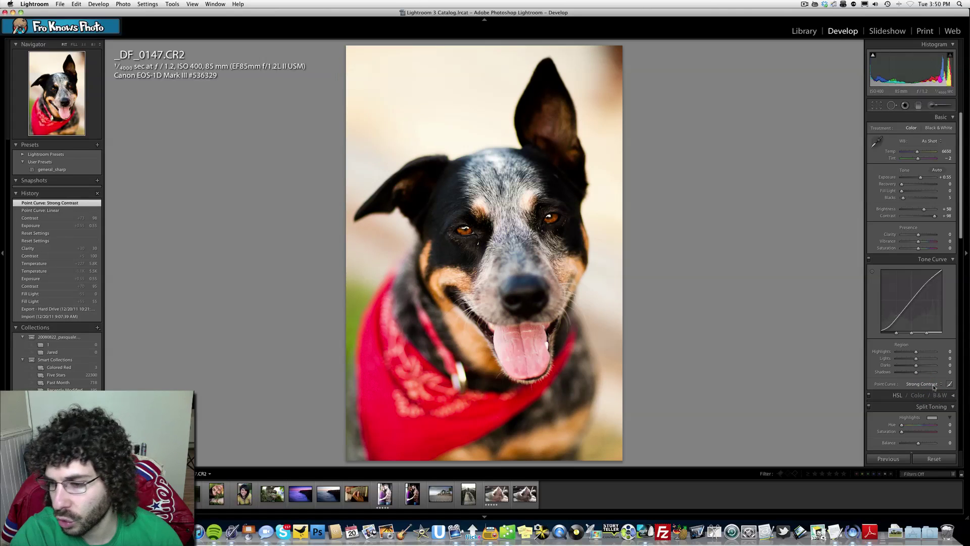
pyautogui.click(933, 384)
pyautogui.click(929, 378)
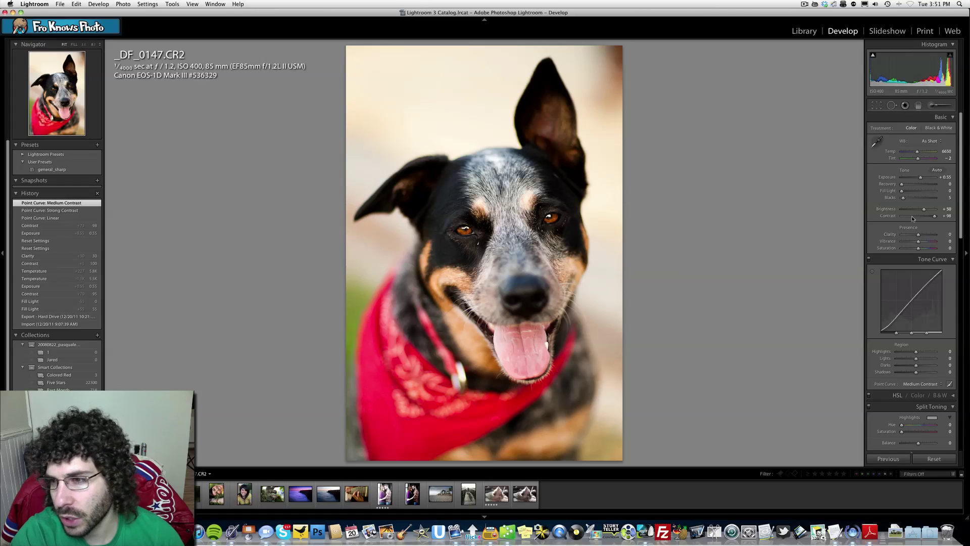
# - Set Fill Light to 17 and Blacks to 10, and cool the white balance temperature to 5295
pyautogui.moveTo(902, 191); pyautogui.dragTo(907, 201)
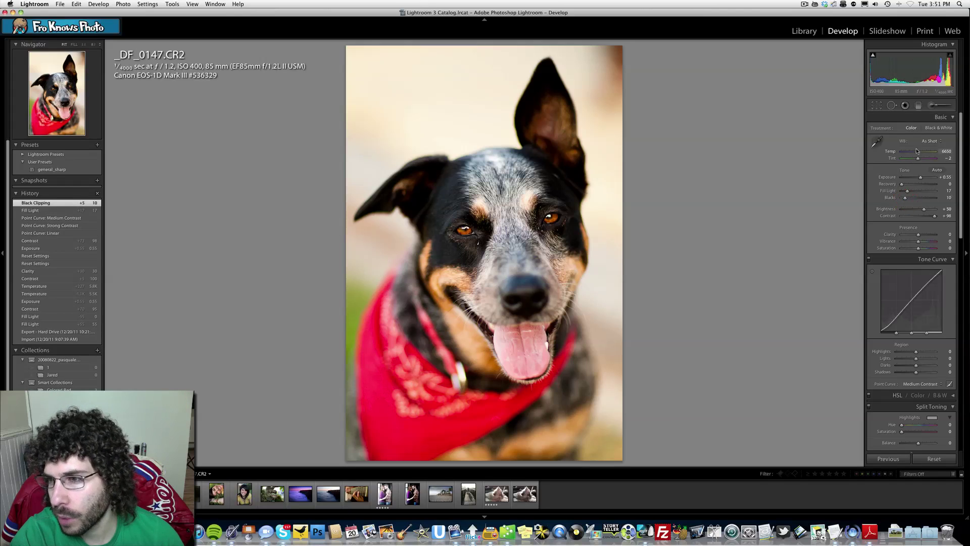
pyautogui.moveTo(918, 152); pyautogui.dragTo(916, 152)
pyautogui.click(508, 223)
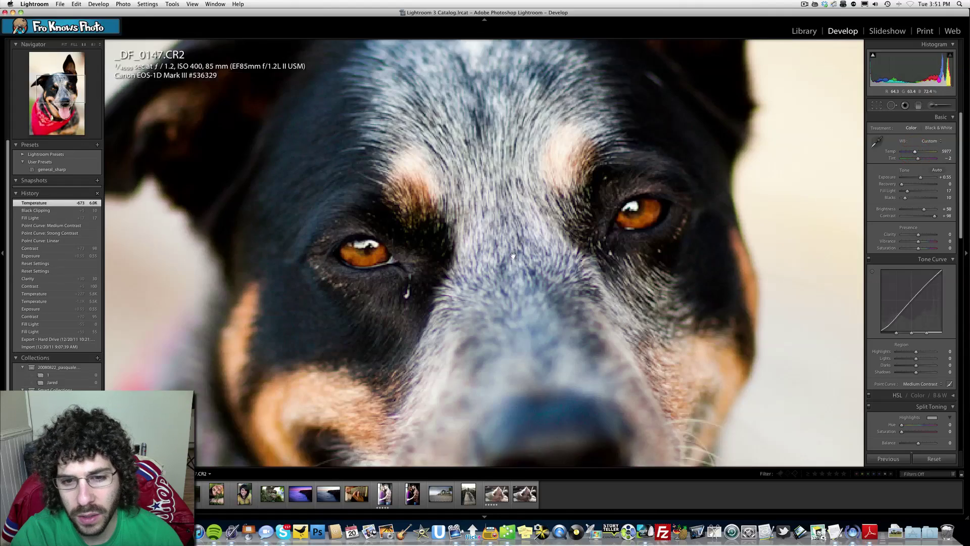
pyautogui.click(485, 235)
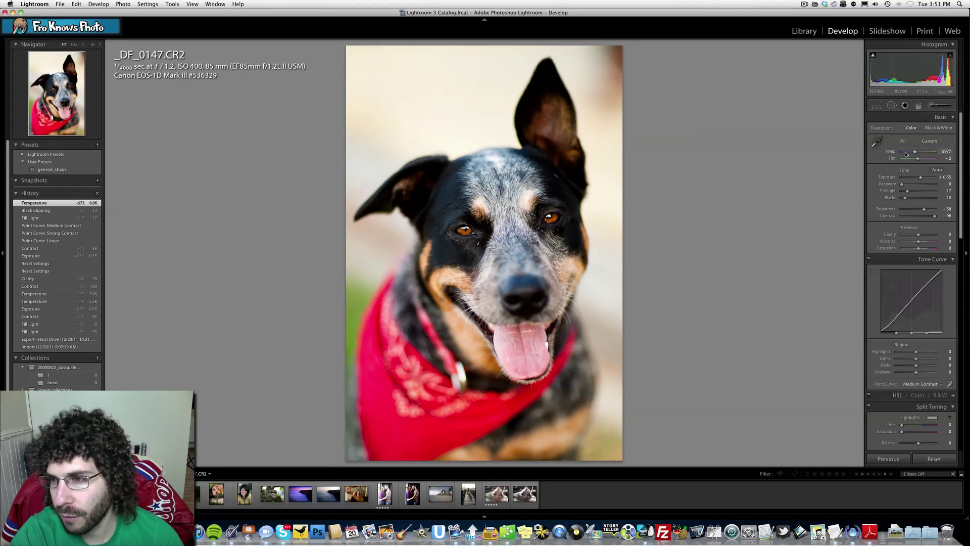
pyautogui.moveTo(915, 152); pyautogui.dragTo(912, 155)
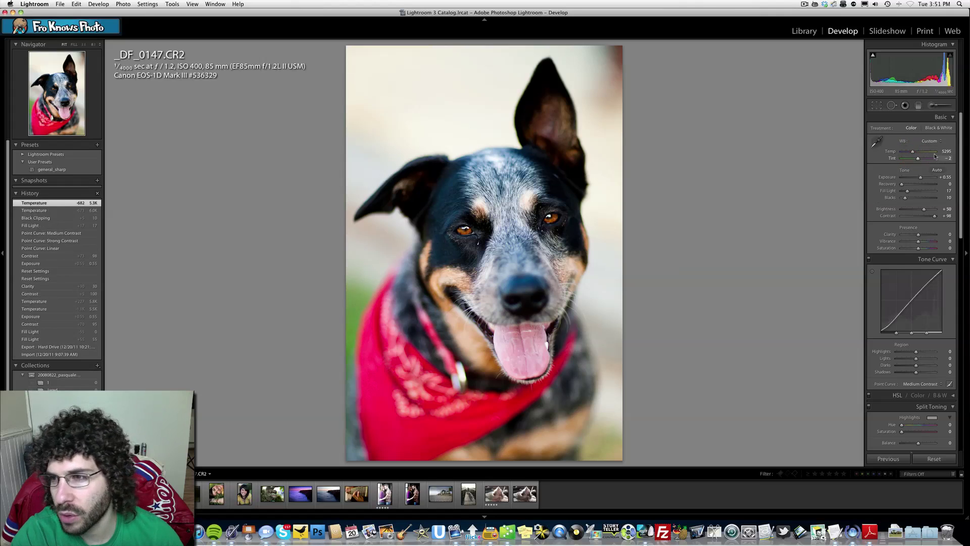
# - Try sampling a neutral white balance from the background beside the dog and lowering the tint to -10, undoing each change
pyautogui.click(877, 143)
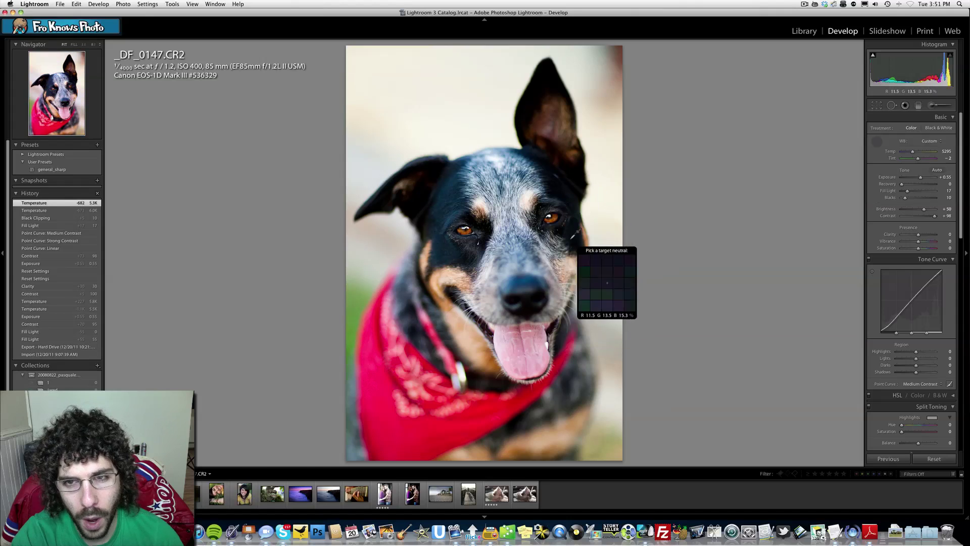
pyautogui.click(612, 256)
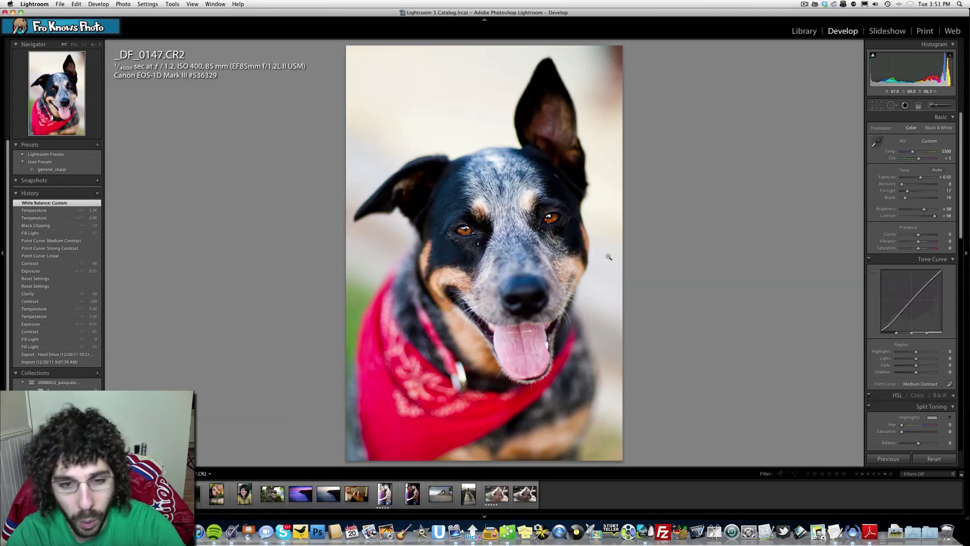
pyautogui.press('super+z')
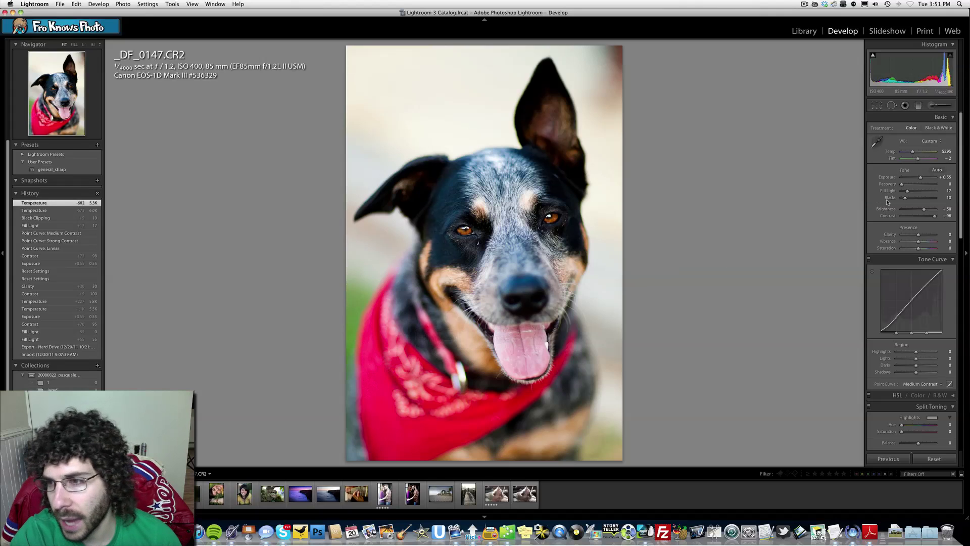
pyautogui.moveTo(919, 160); pyautogui.dragTo(917, 161)
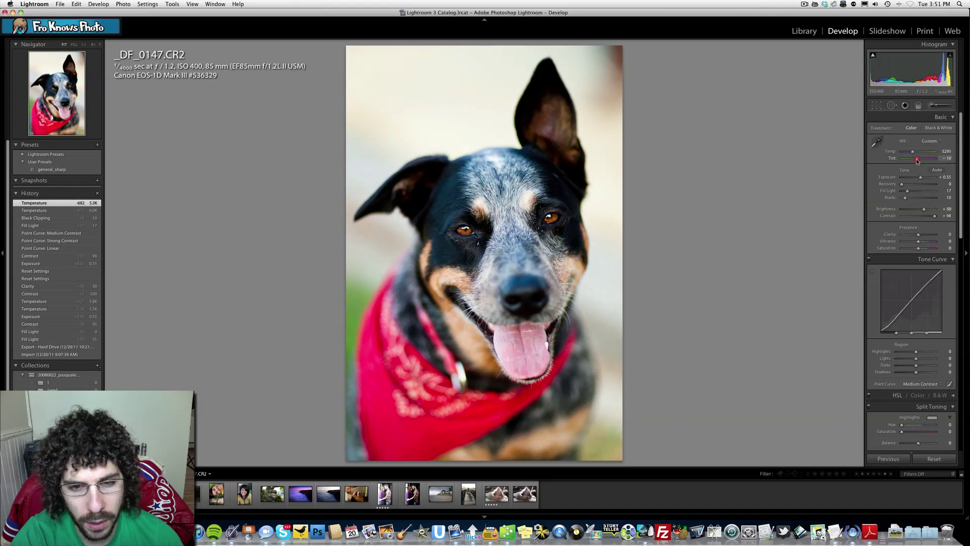
pyautogui.press('super+z')
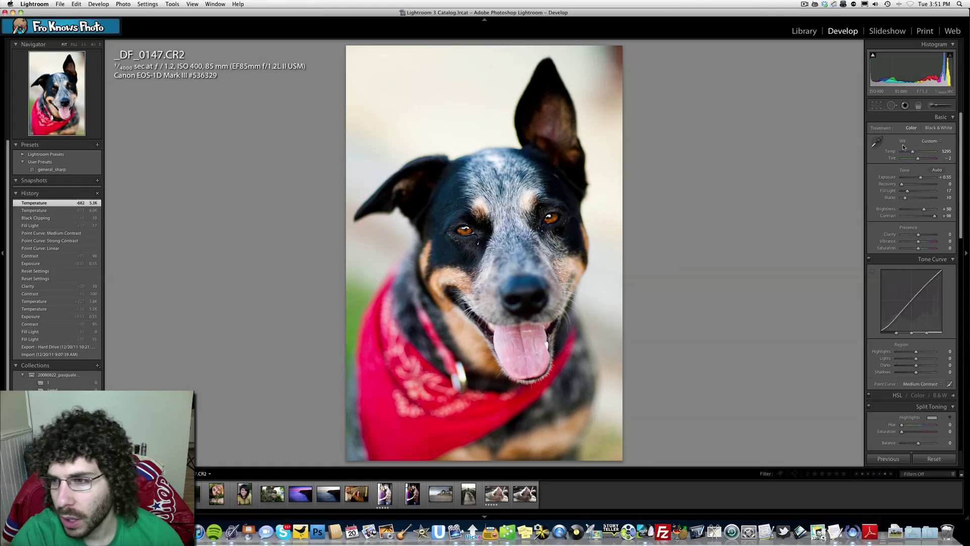
# - Warm the photo's white balance temperature to 5750
pyautogui.moveTo(914, 153); pyautogui.dragTo(915, 154)
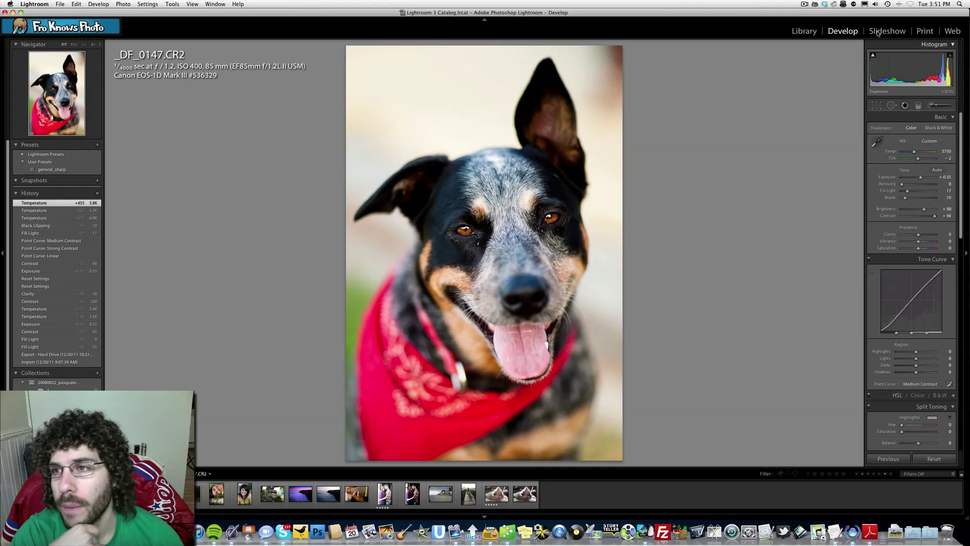
# - Add a post-crop vignette with an amount of -34 and compare the photo with the effects off and on
pyautogui.scroll(-10, 912, 262)
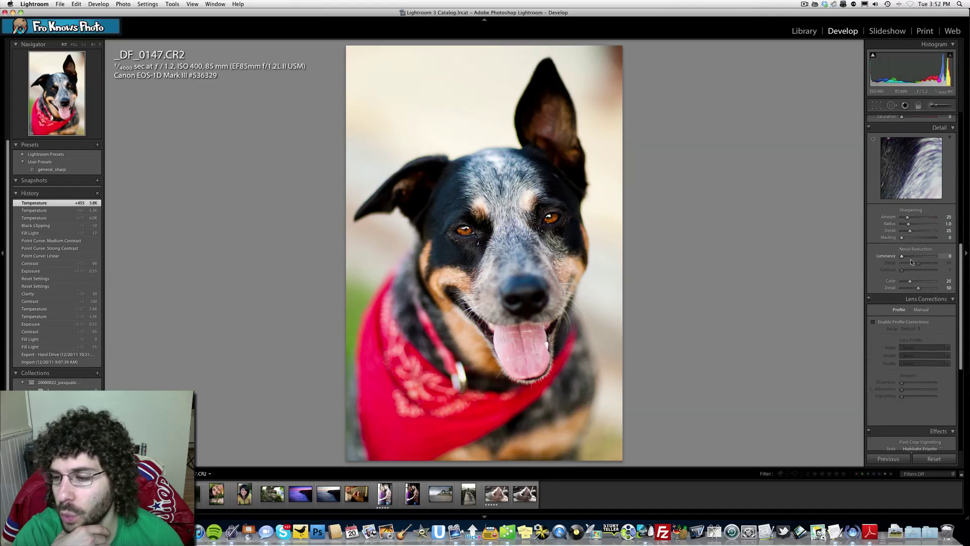
pyautogui.scroll(-8, 912, 262)
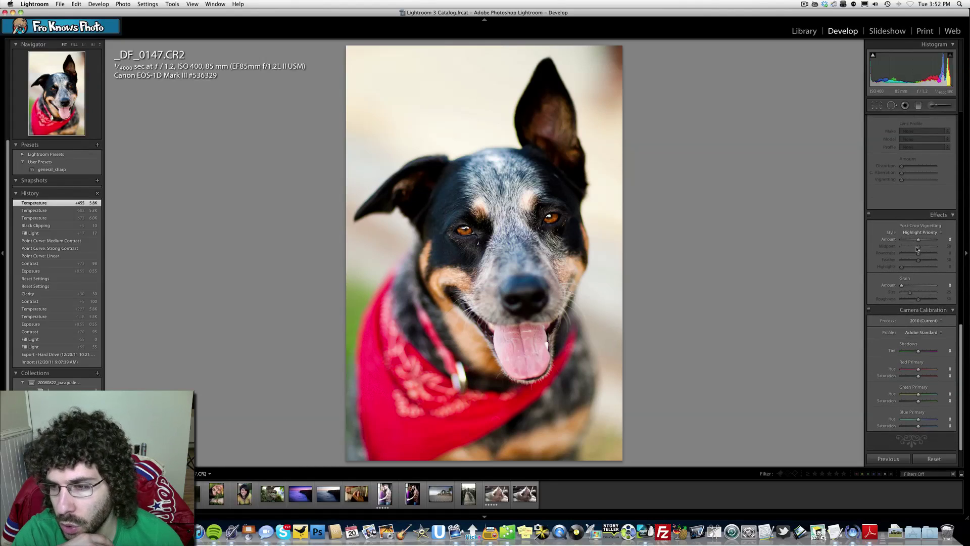
pyautogui.click(912, 241)
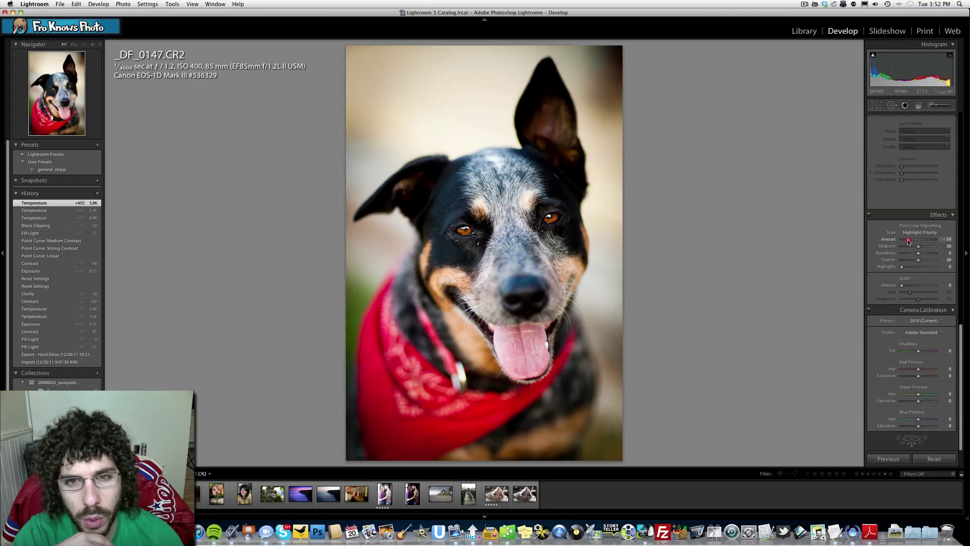
pyautogui.moveTo(913, 241); pyautogui.dragTo(913, 243)
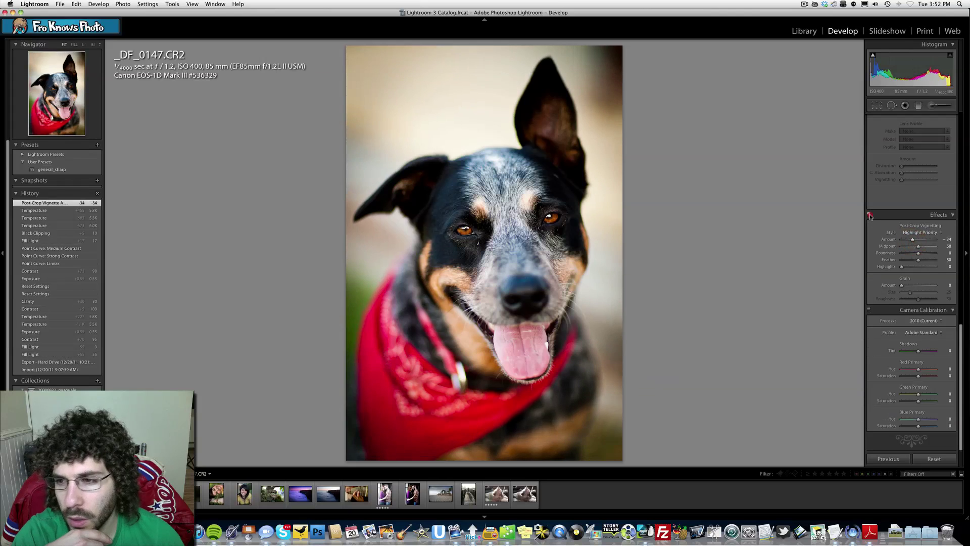
pyautogui.click(870, 216)
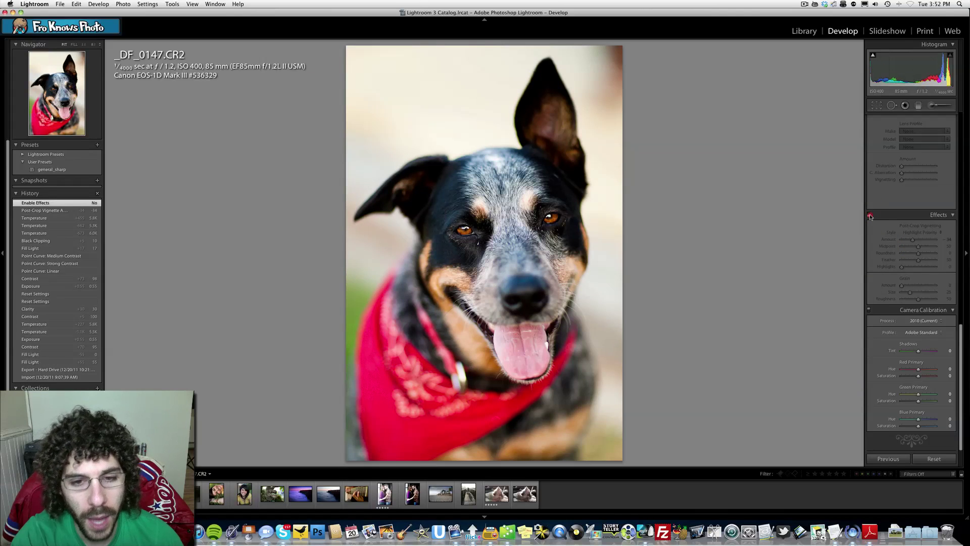
pyautogui.click(870, 216)
# - Set the vignette's amount to -43, midpoint to 40, roundness to -34 and feather to 64, and compare with the effects off and on
pyautogui.moveTo(915, 261); pyautogui.dragTo(912, 241)
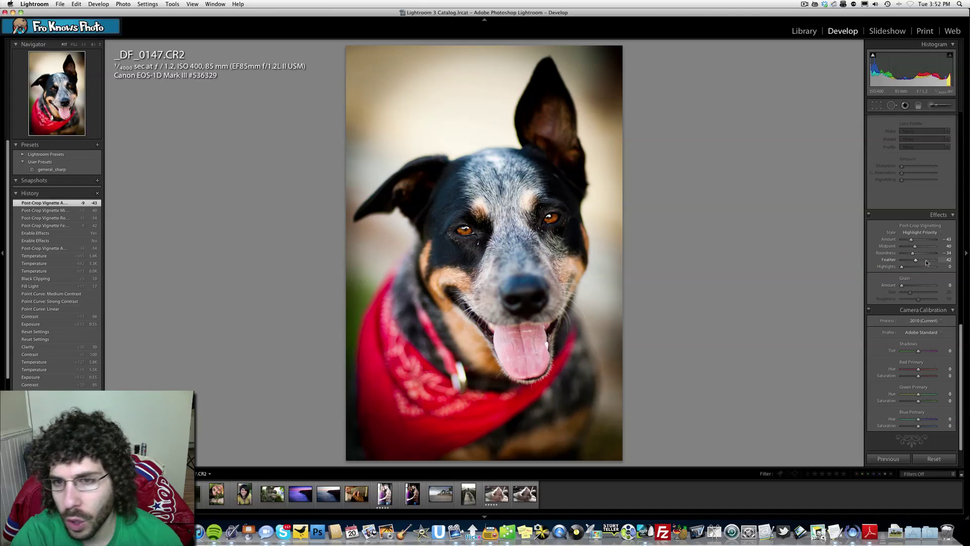
pyautogui.moveTo(928, 262); pyautogui.dragTo(924, 261)
pyautogui.click(869, 215)
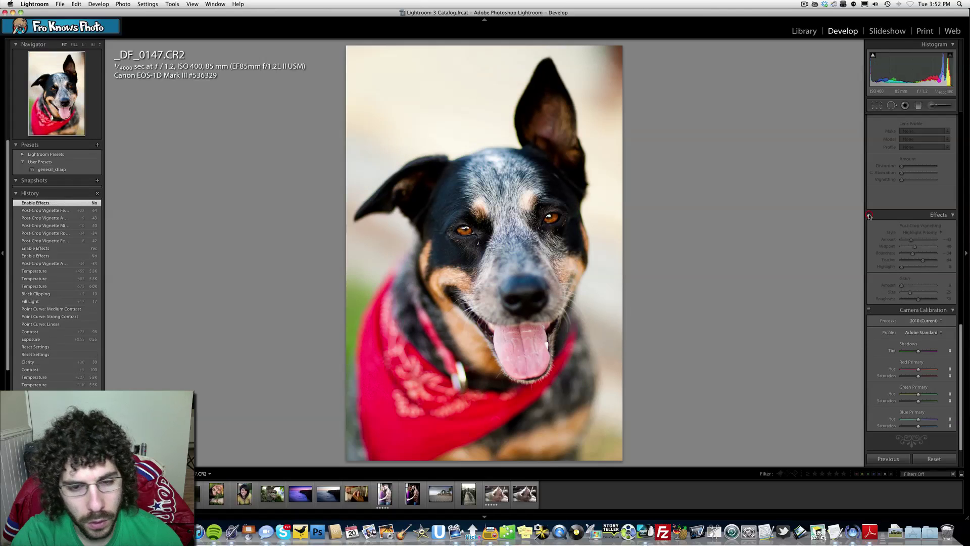
pyautogui.click(870, 216)
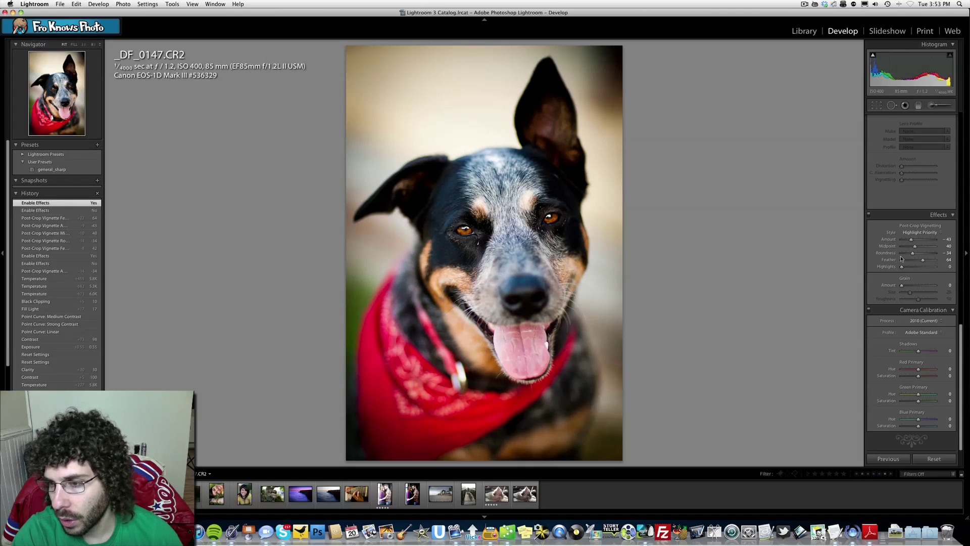
# - Refine the vignette to feather 77, roundness -52 and midpoint 27, and check the photo with the effects off and on
pyautogui.moveTo(912, 262)
pyautogui.mouseDown()
pyautogui.moveTo(928, 262)
pyautogui.moveTo(905, 255)
pyautogui.moveTo(918, 256)
pyautogui.moveTo(911, 246)
pyautogui.mouseUp()
pyautogui.scroll(10, 873, 186)
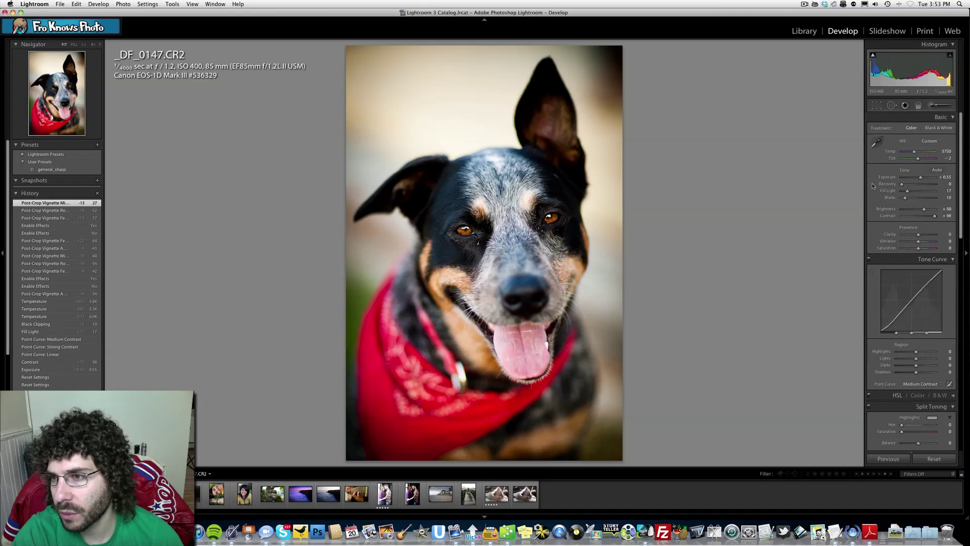
pyautogui.scroll(-10, 886, 251)
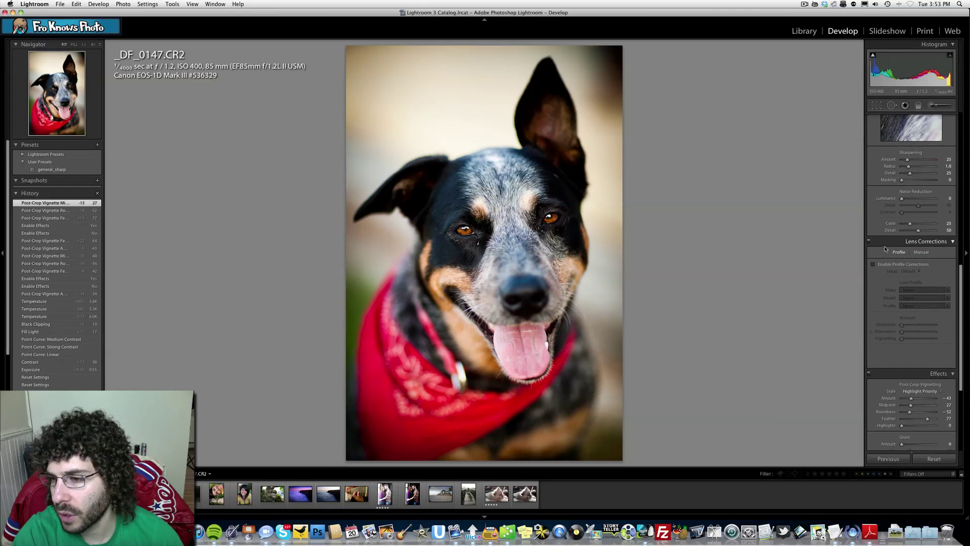
pyautogui.scroll(-5, 885, 249)
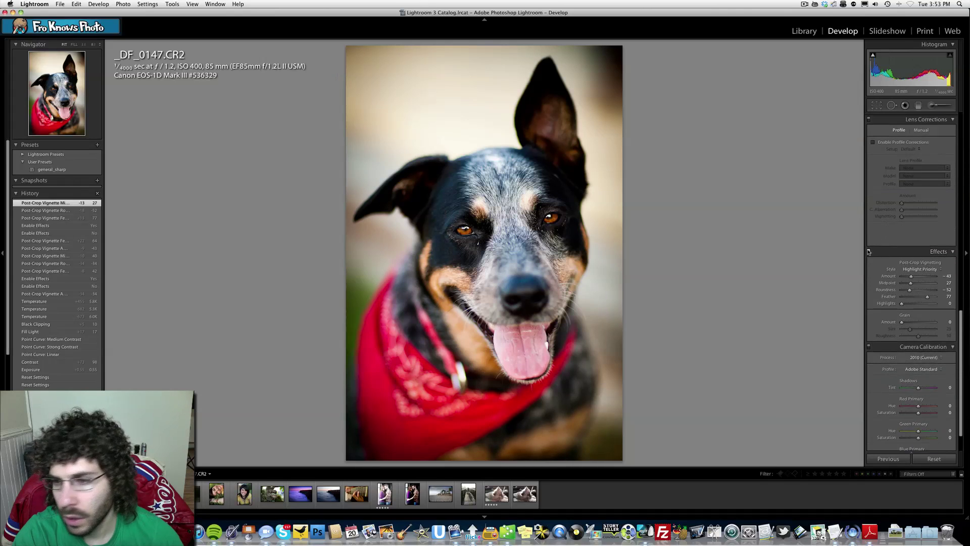
pyautogui.click(869, 251)
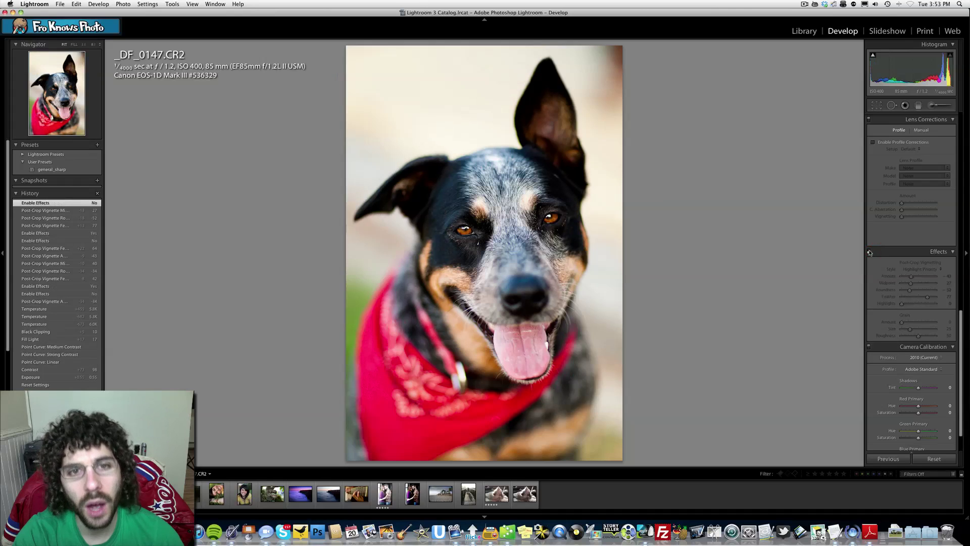
pyautogui.click(869, 252)
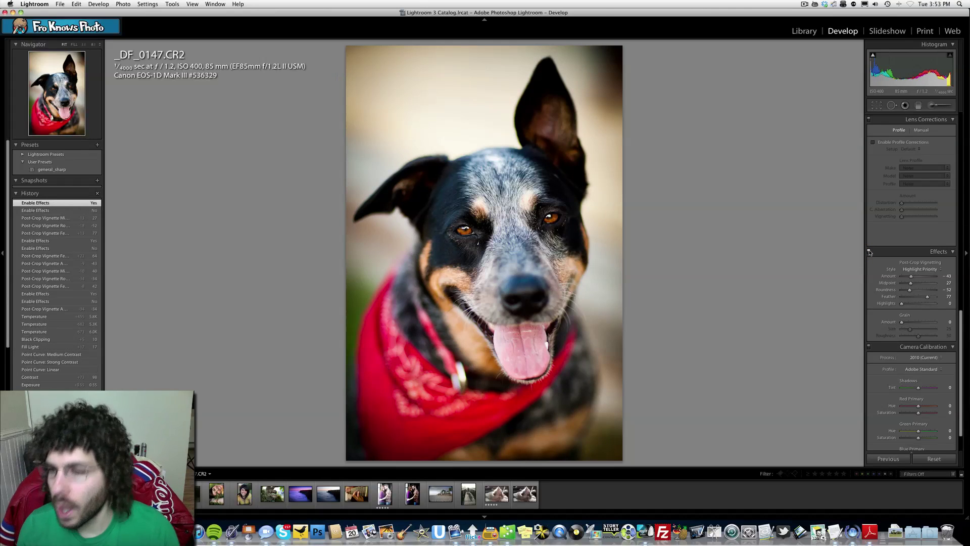
# - Save the current state of the dog photo as a snapshot named 1
pyautogui.click(97, 181)
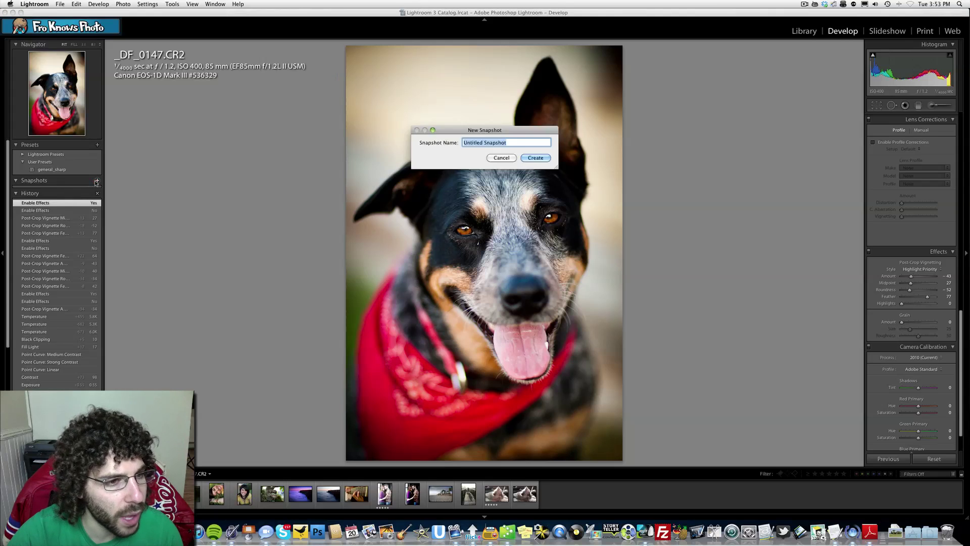
pyautogui.write('1')
pyautogui.press('Return')
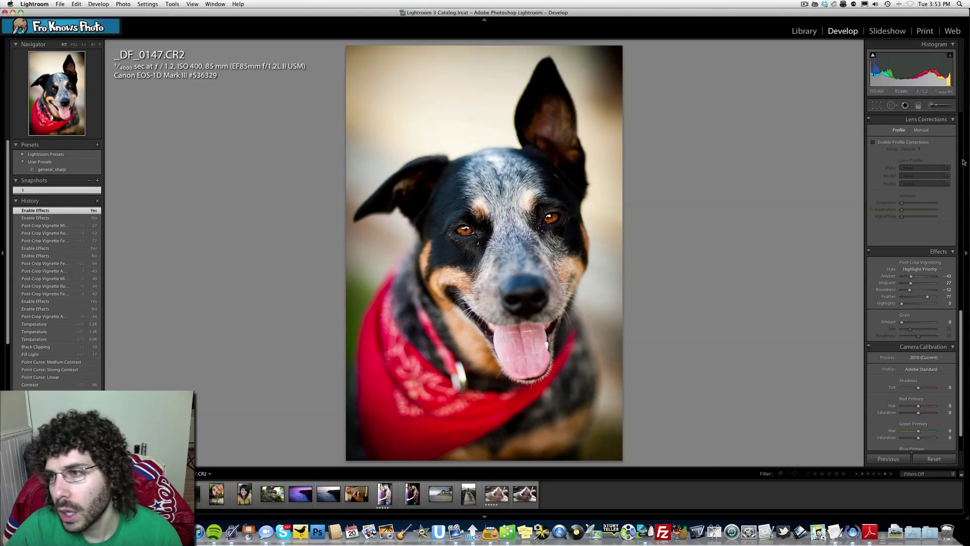
# - Try a black-and-white treatment with exposure +0.80, fill light 0 and blacks 3
pyautogui.scroll(10, 964, 162)
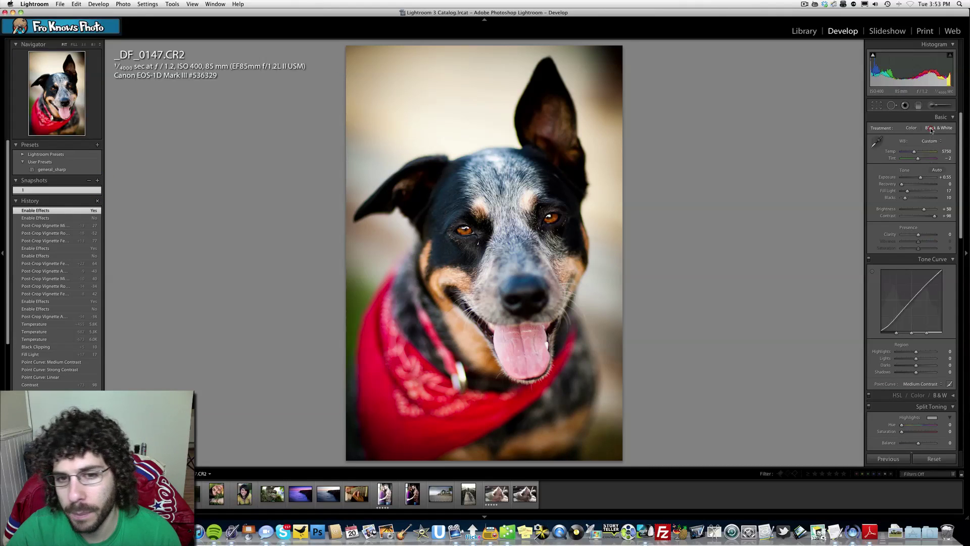
pyautogui.click(932, 129)
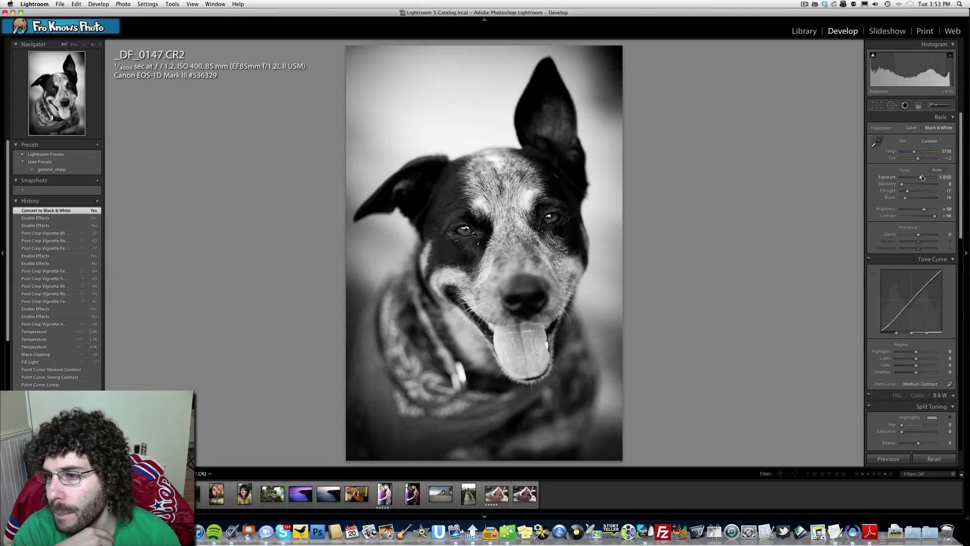
pyautogui.moveTo(926, 178)
pyautogui.mouseDown()
pyautogui.moveTo(900, 191)
pyautogui.moveTo(906, 201)
pyautogui.moveTo(916, 192)
pyautogui.moveTo(913, 201)
pyautogui.moveTo(898, 195)
pyautogui.moveTo(916, 177)
pyautogui.mouseUp()
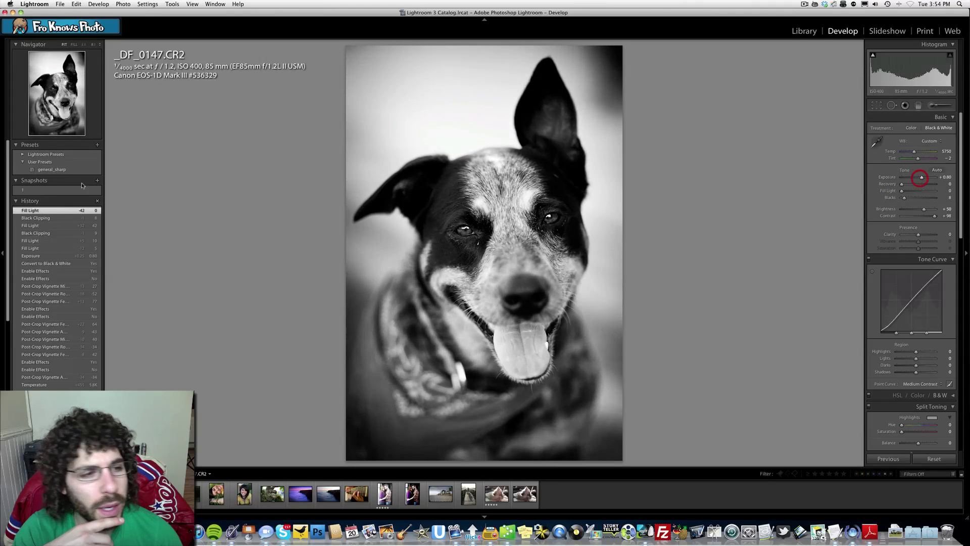
pyautogui.moveTo(54, 190)
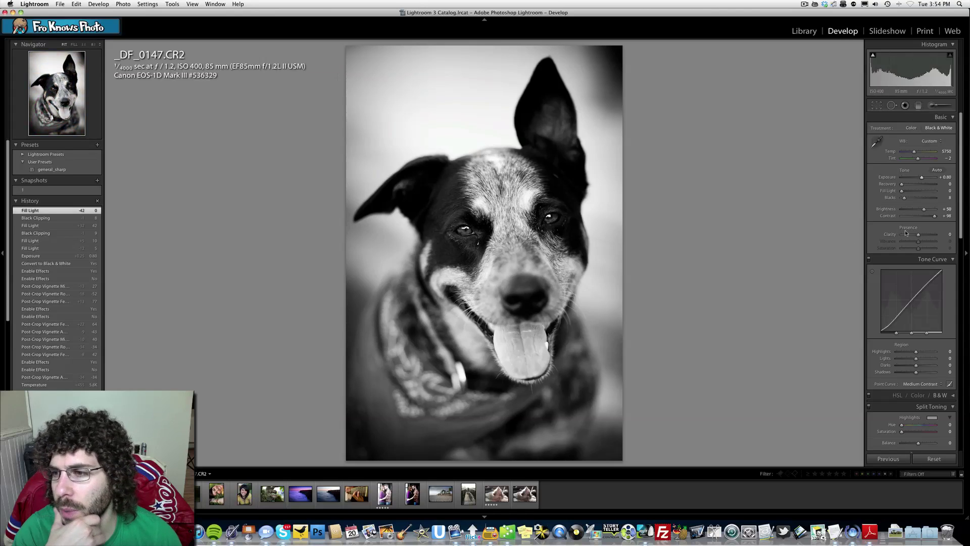
pyautogui.moveTo(904, 197); pyautogui.dragTo(904, 199)
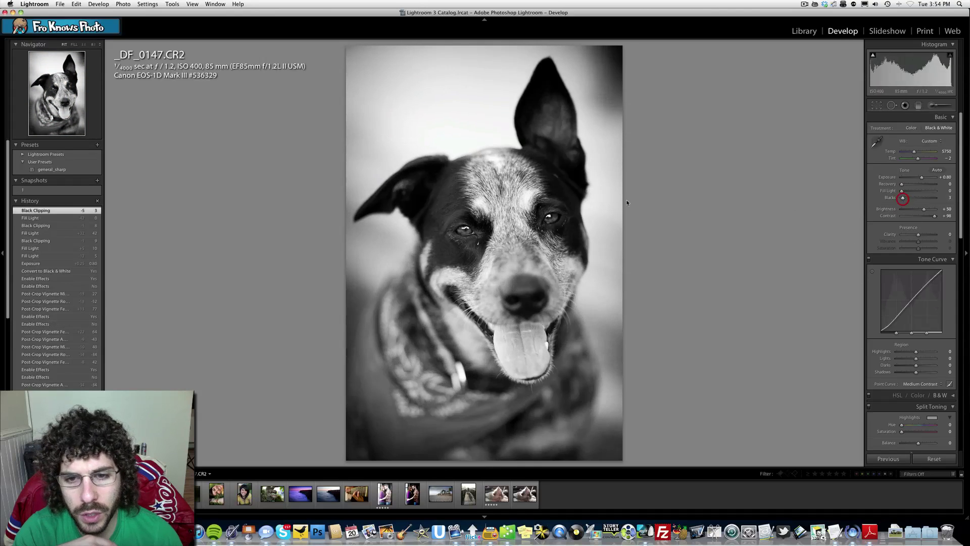
# - Restore snapshot 1 and cool the white balance temperature to 5295, undoing the trial tint shift
pyautogui.click(57, 190)
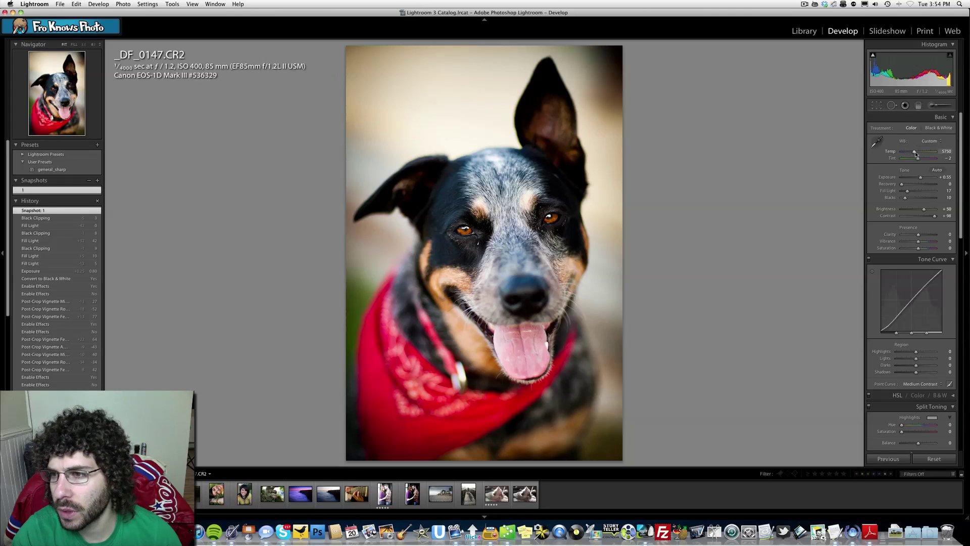
pyautogui.moveTo(915, 154); pyautogui.dragTo(917, 160)
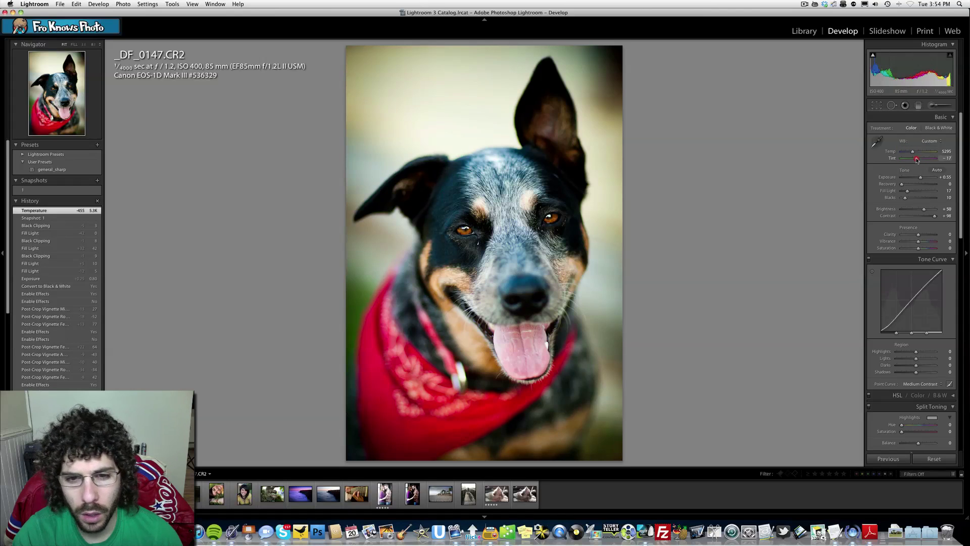
pyautogui.press('super+z')
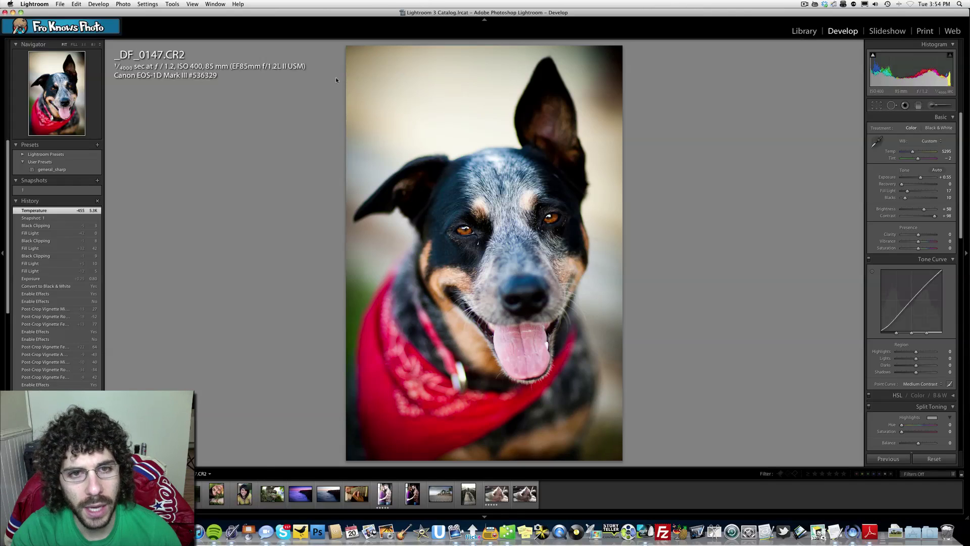
# - Try healing the background, including the dark corner beside the raised ear, with a size 83 Heal brush, and remove the trial spots
pyautogui.click(892, 105)
pyautogui.scroll(3, 609, 96)
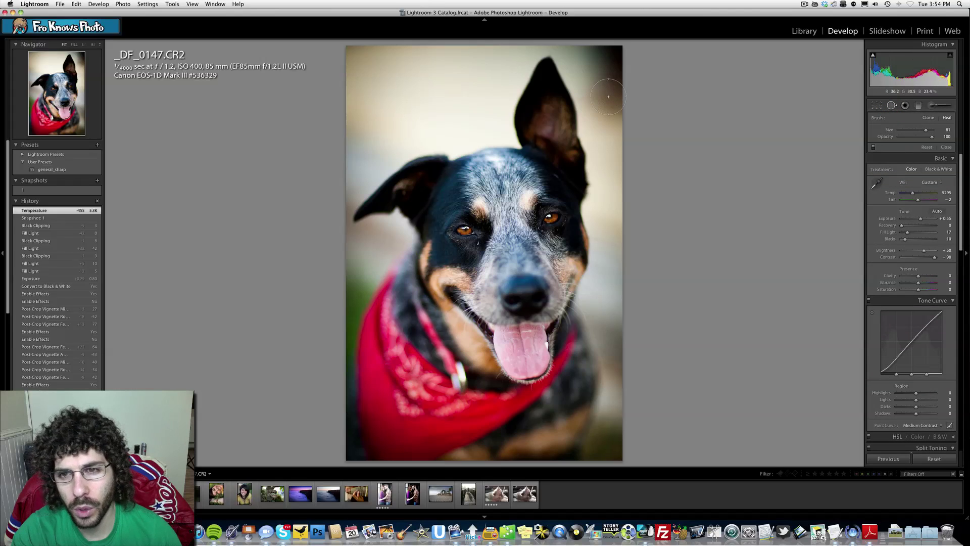
pyautogui.click(425, 69)
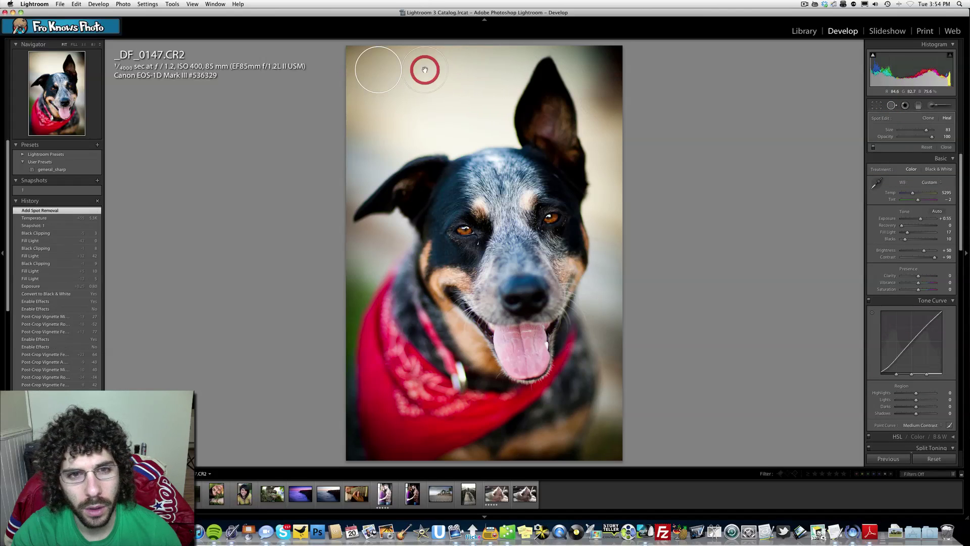
pyautogui.press('super+z')
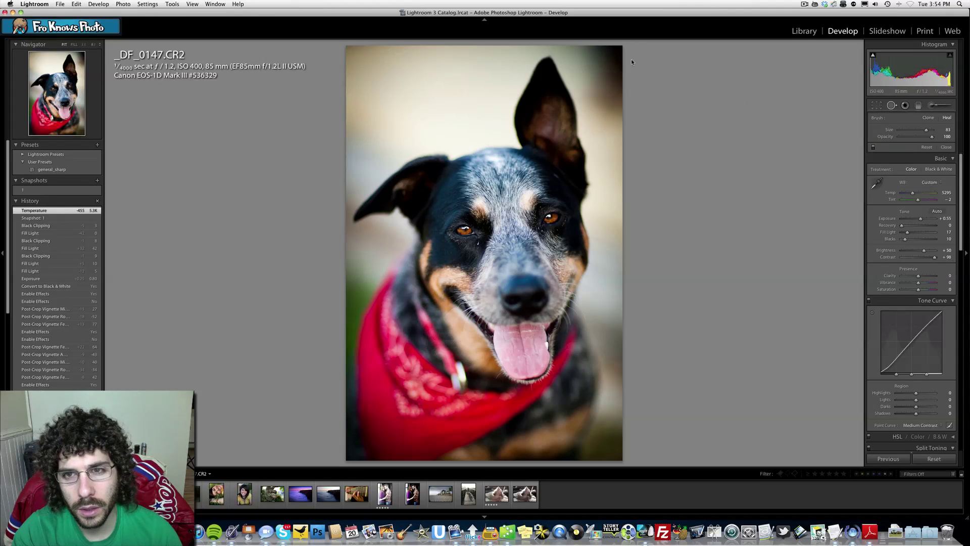
pyautogui.click(607, 94)
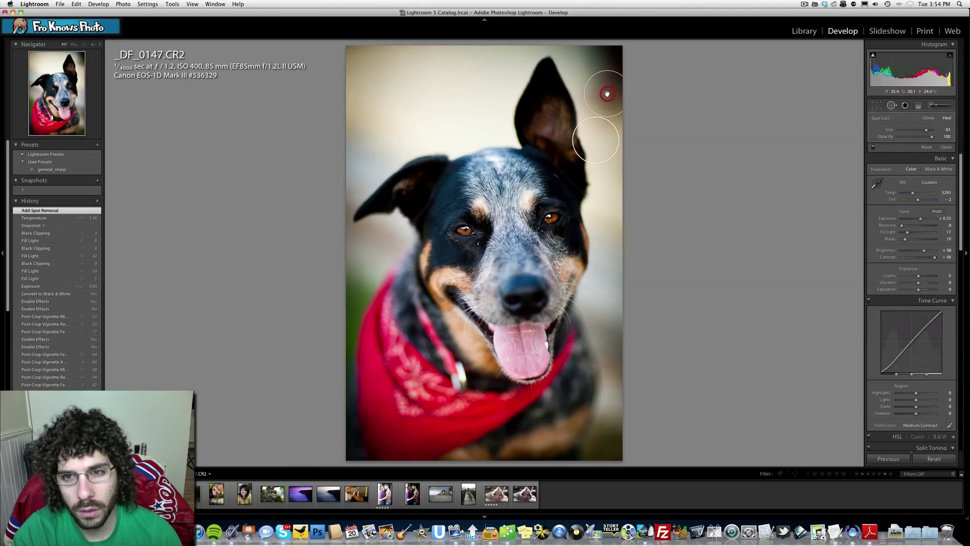
pyautogui.moveTo(596, 140)
pyautogui.mouseDown()
pyautogui.moveTo(615, 135)
pyautogui.moveTo(607, 112)
pyautogui.mouseUp()
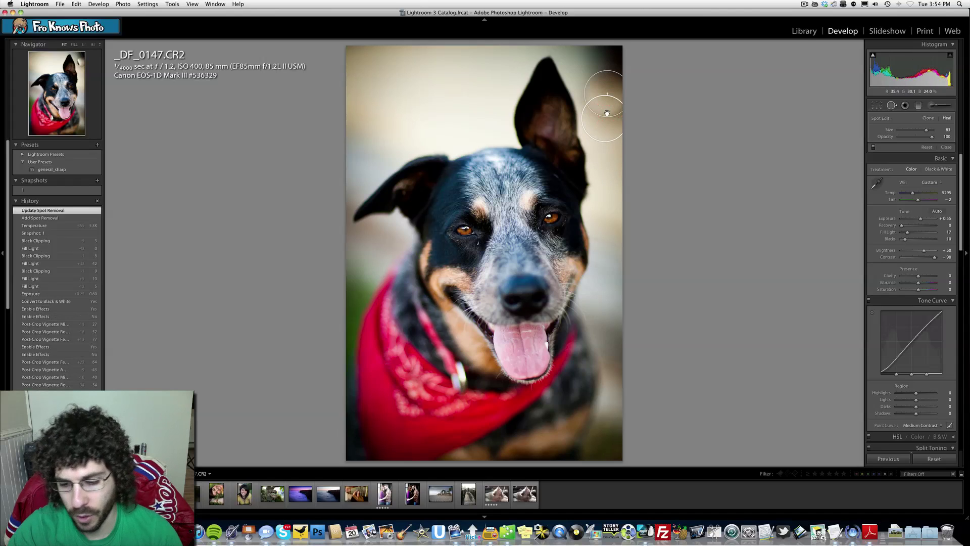
pyautogui.keyDown('alt'); pyautogui.click(607, 93); pyautogui.keyUp('alt')
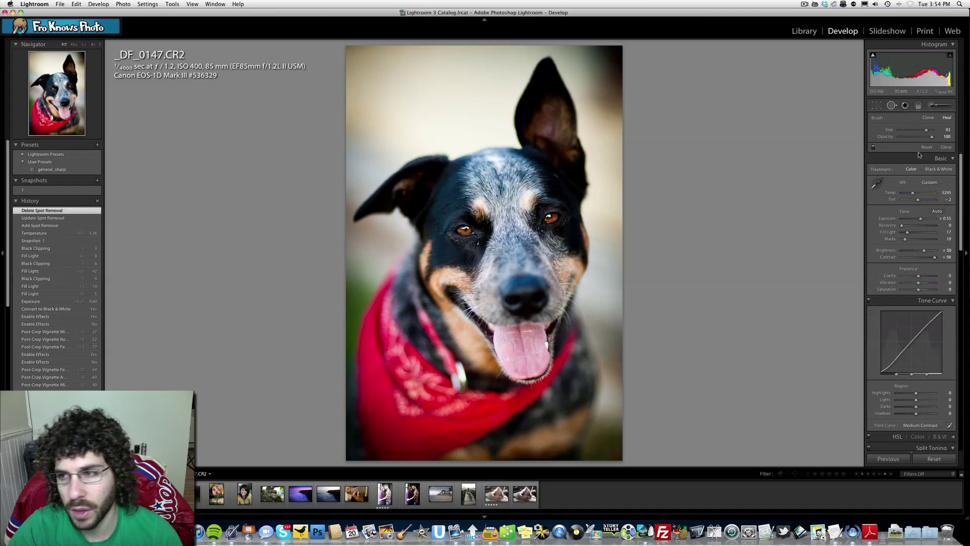
pyautogui.click(892, 106)
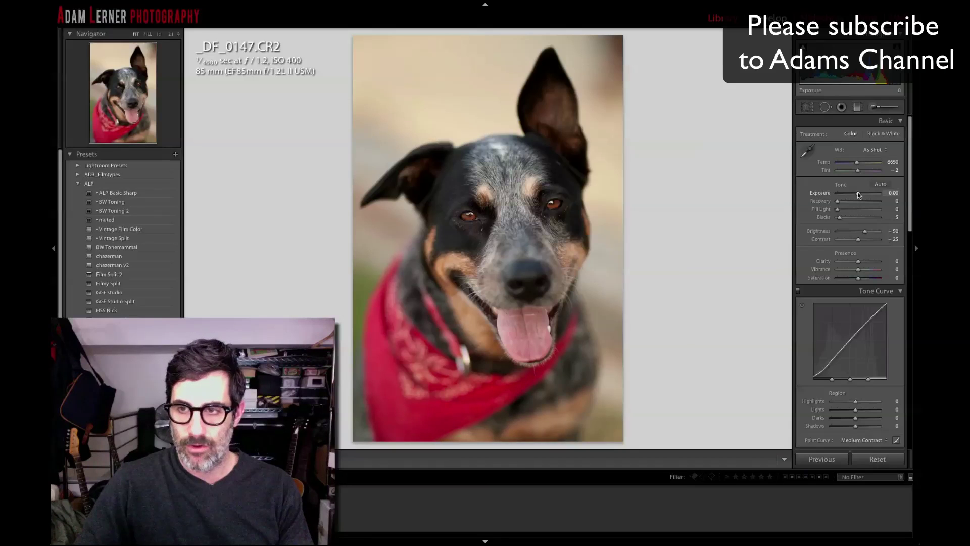
# - Set exposure to -0.05, fill light to 26, blacks to 15, contrast to +50, clarity to +51 and white balance temperature to 7068
pyautogui.moveTo(858, 194); pyautogui.dragTo(870, 264)
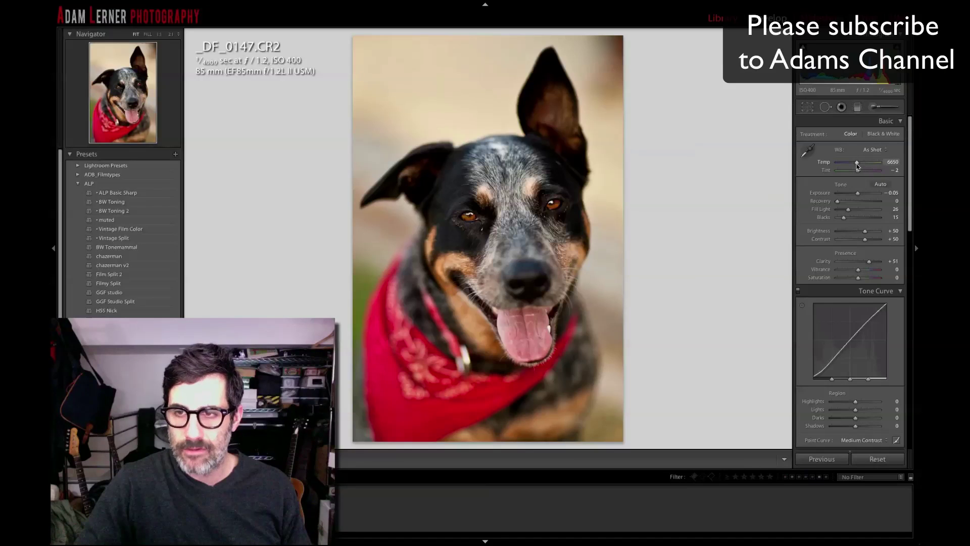
pyautogui.moveTo(858, 165); pyautogui.dragTo(859, 165)
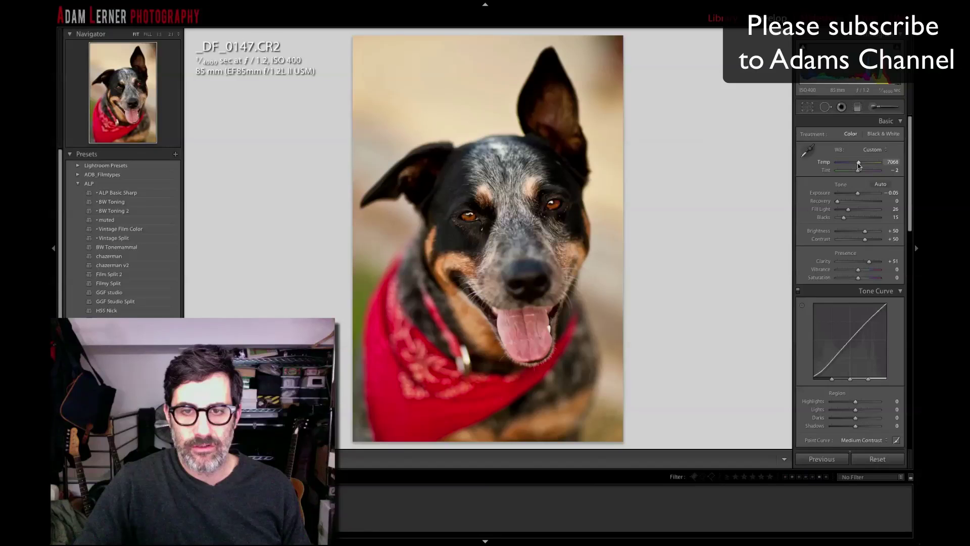
# - Preview the sharpening on the dog's eye and set its amount to 67 and masking to 68
pyautogui.scroll(-8, 858, 165)
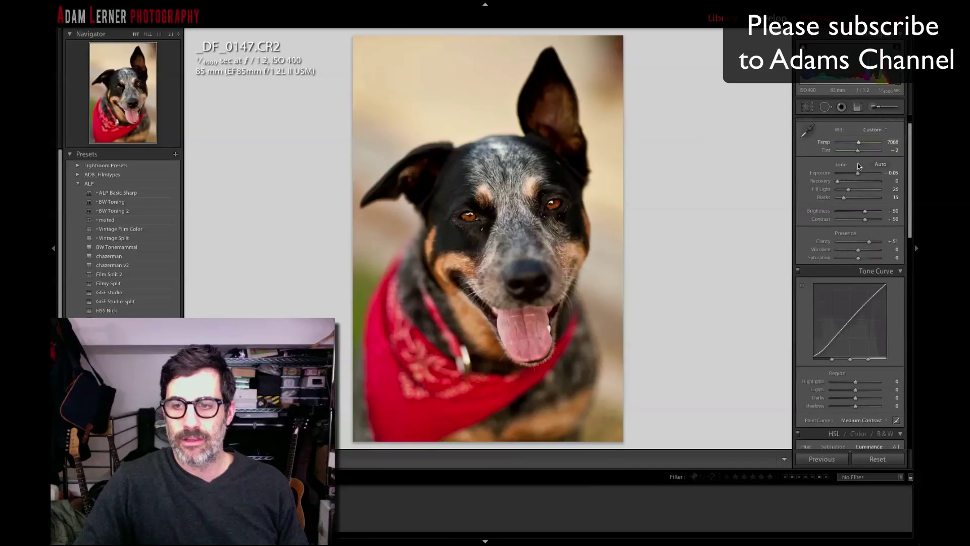
pyautogui.scroll(-5, 858, 163)
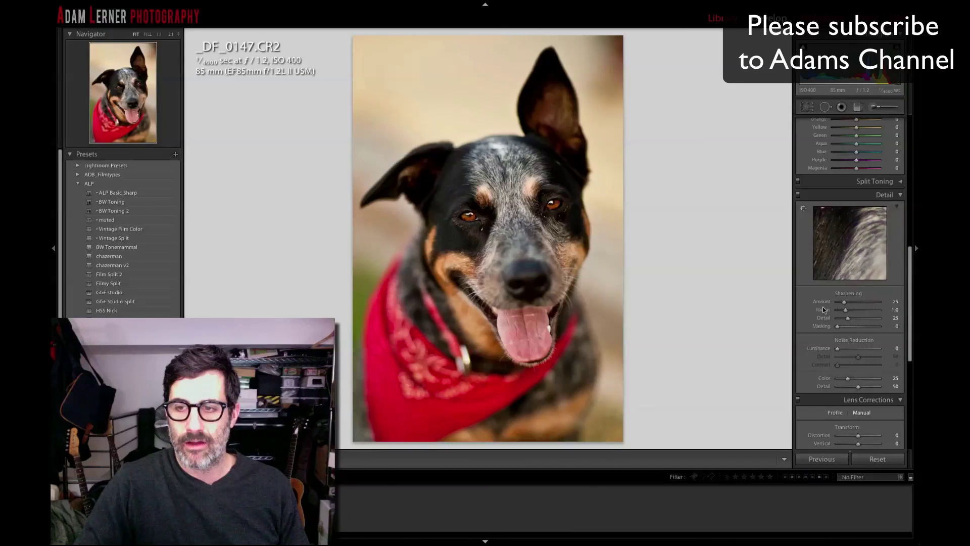
pyautogui.click(804, 208)
pyautogui.click(553, 205)
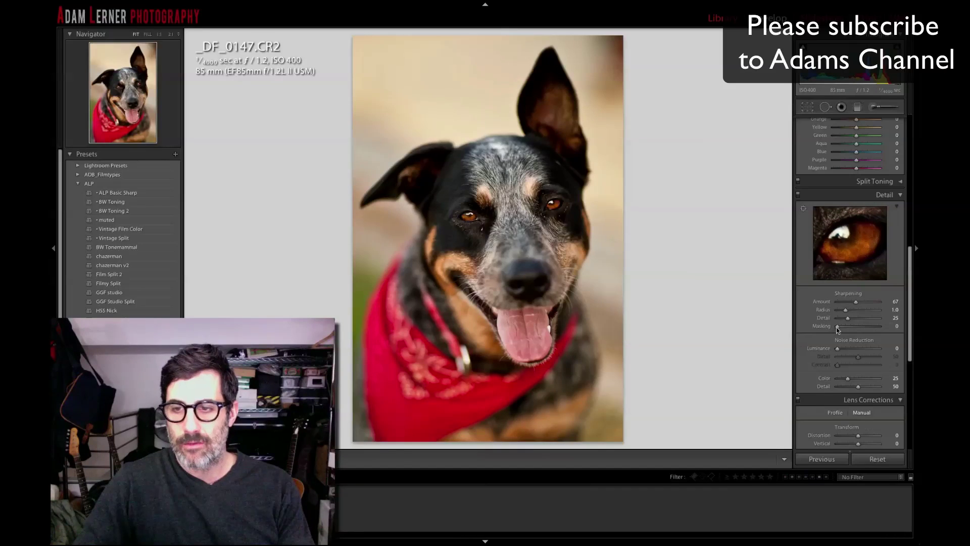
pyautogui.moveTo(838, 326); pyautogui.dragTo(865, 326)
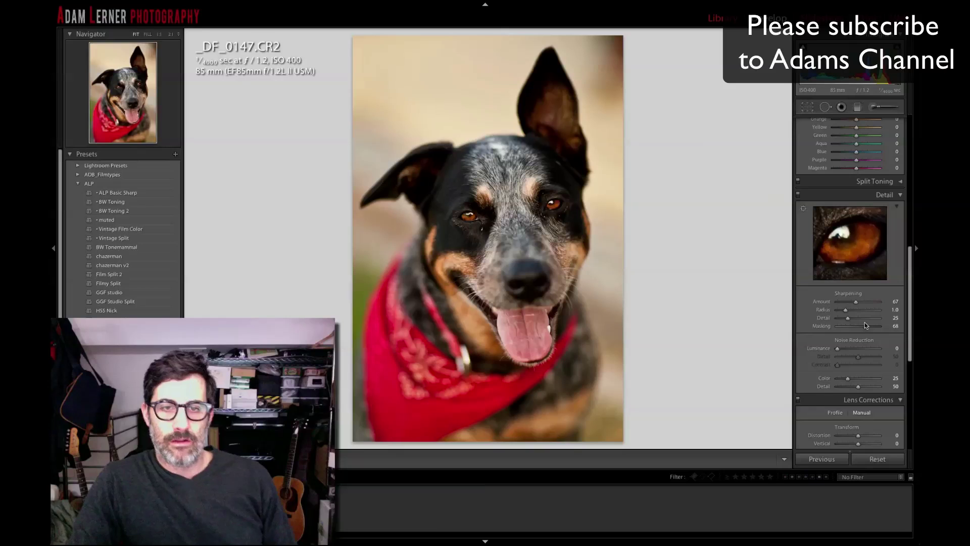
# - Raise the exposure to +0.30, check the highlight clipping and compare the photo before and after the edits
pyautogui.scroll(5, 839, 313)
pyautogui.scroll(5, 831, 303)
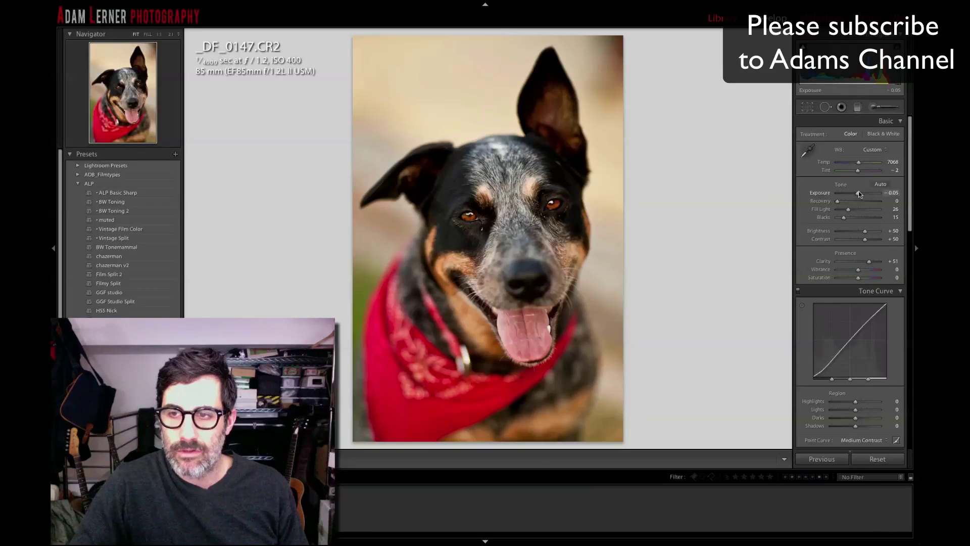
pyautogui.moveTo(858, 191); pyautogui.dragTo(861, 193)
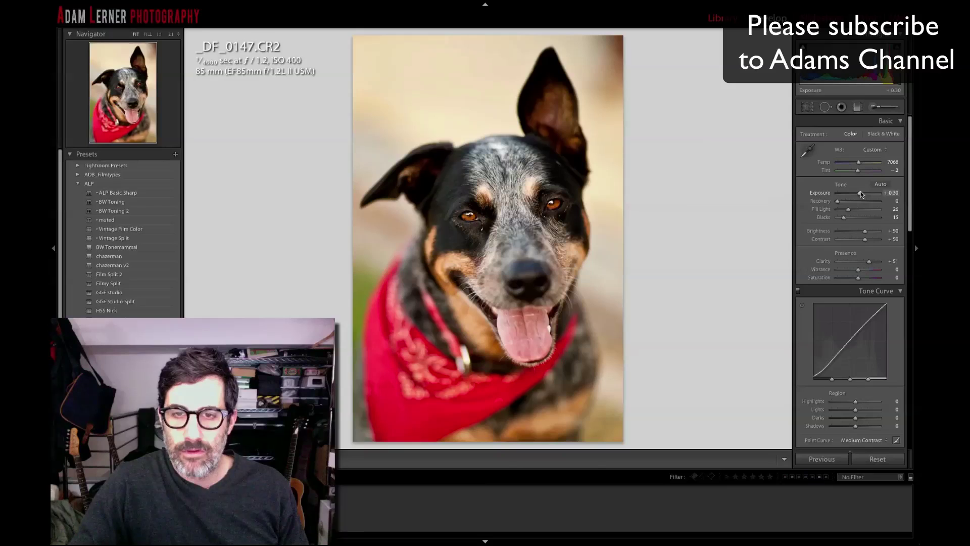
pyautogui.keyDown('alt'); pyautogui.click(860, 191); pyautogui.keyUp('alt')
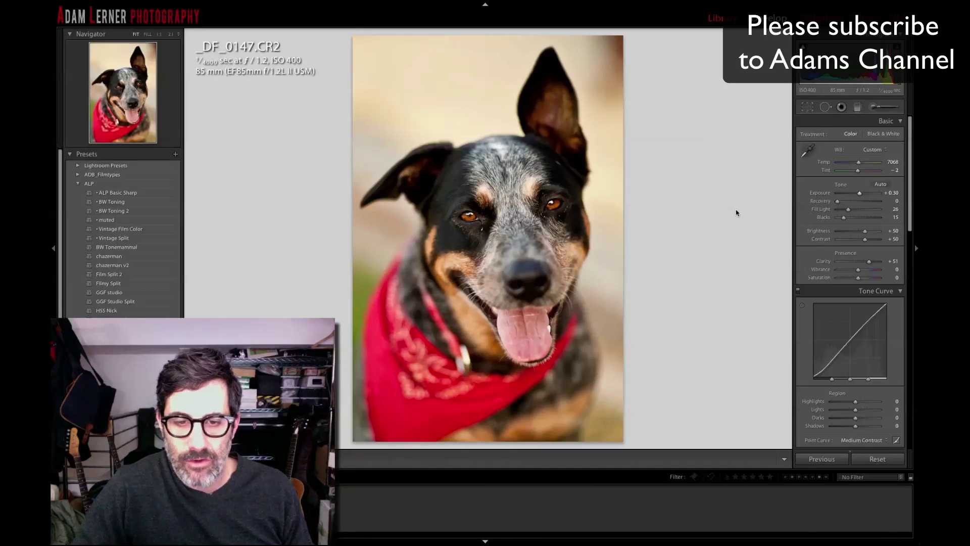
pyautogui.press('\\')
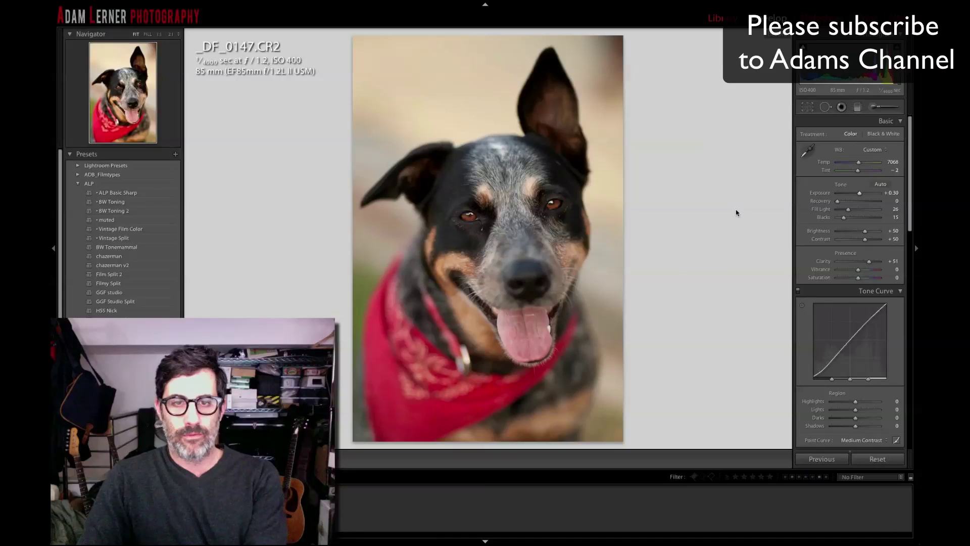
pyautogui.press('\\')
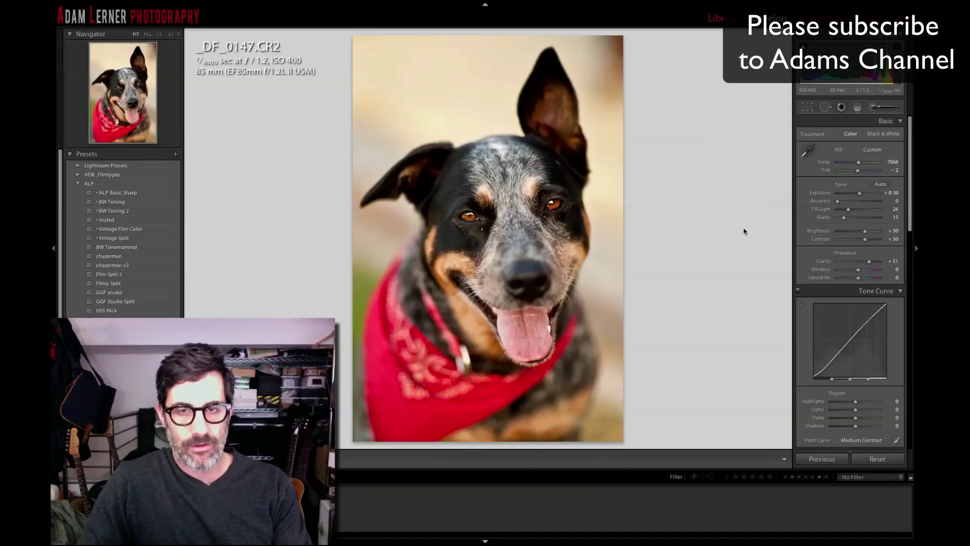
# - Save the current color edit as a snapshot named 2
pyautogui.press('super+n')
pyautogui.press('BackSpace')
pyautogui.write('2')
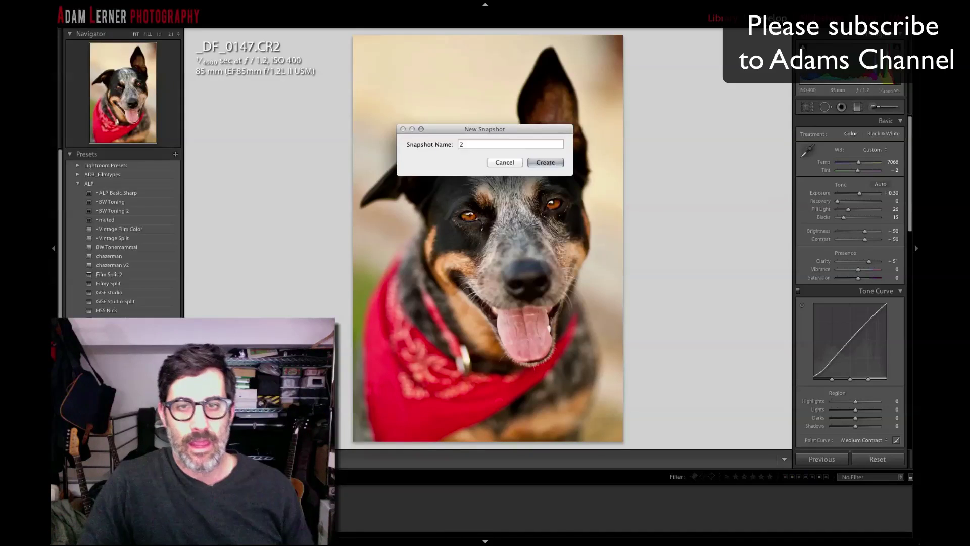
pyautogui.press('Return')
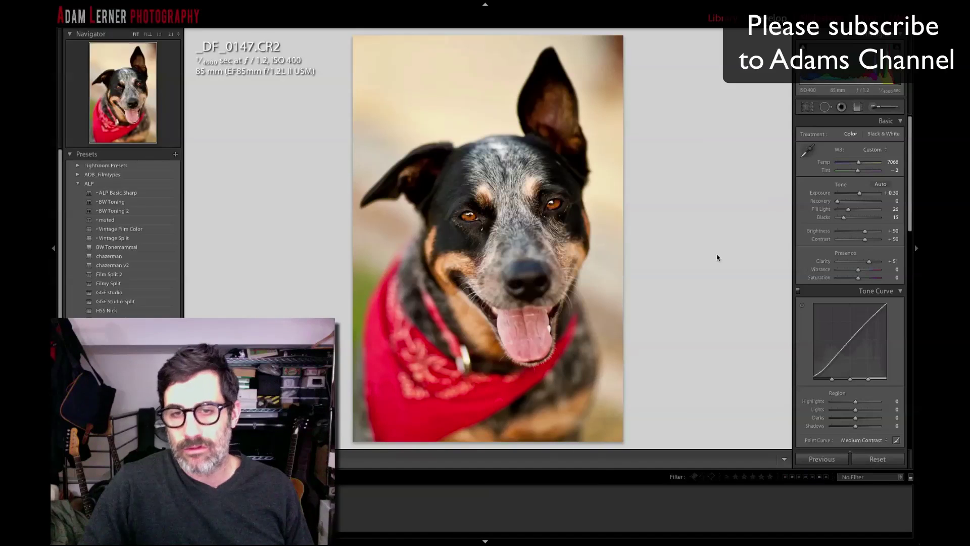
# - Convert the photo to black and white and set fill light to 46, exposure to +1.15 and blacks to 32
pyautogui.press('v')
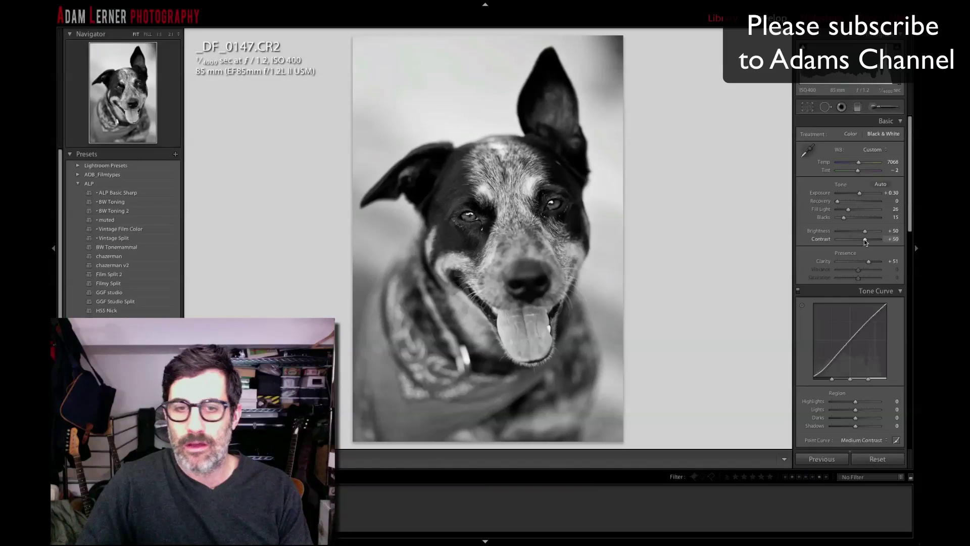
pyautogui.scroll(-1, 849, 227)
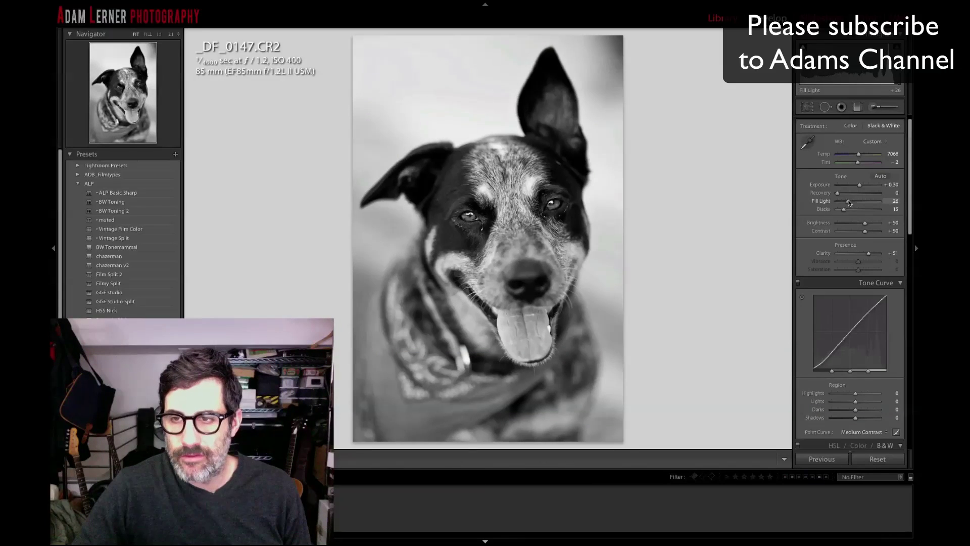
pyautogui.moveTo(856, 198); pyautogui.dragTo(849, 208)
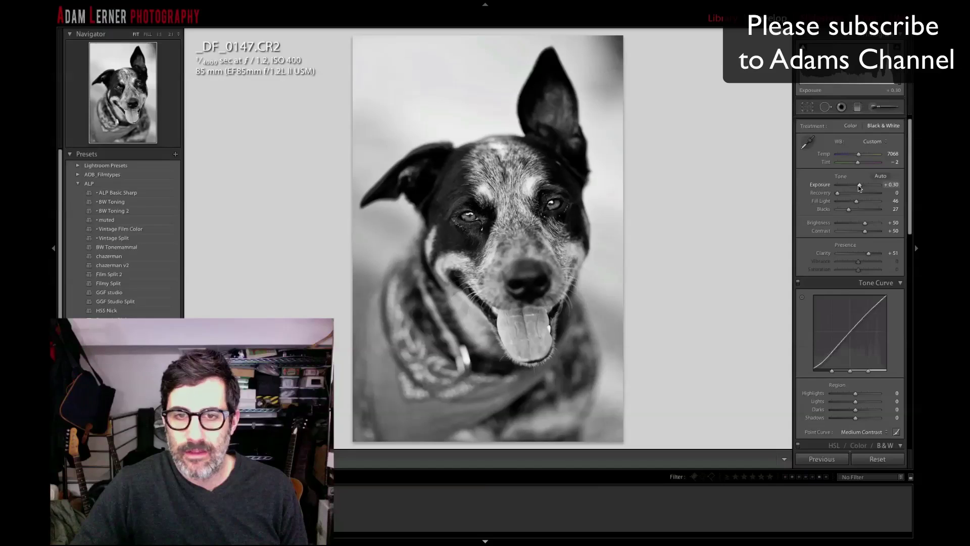
pyautogui.moveTo(859, 185); pyautogui.dragTo(864, 187)
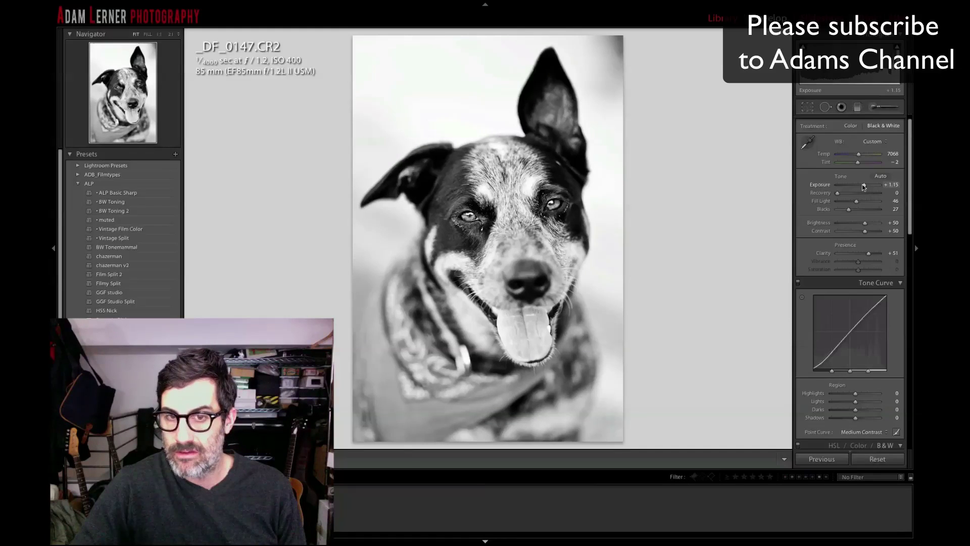
pyautogui.moveTo(847, 208); pyautogui.dragTo(850, 209)
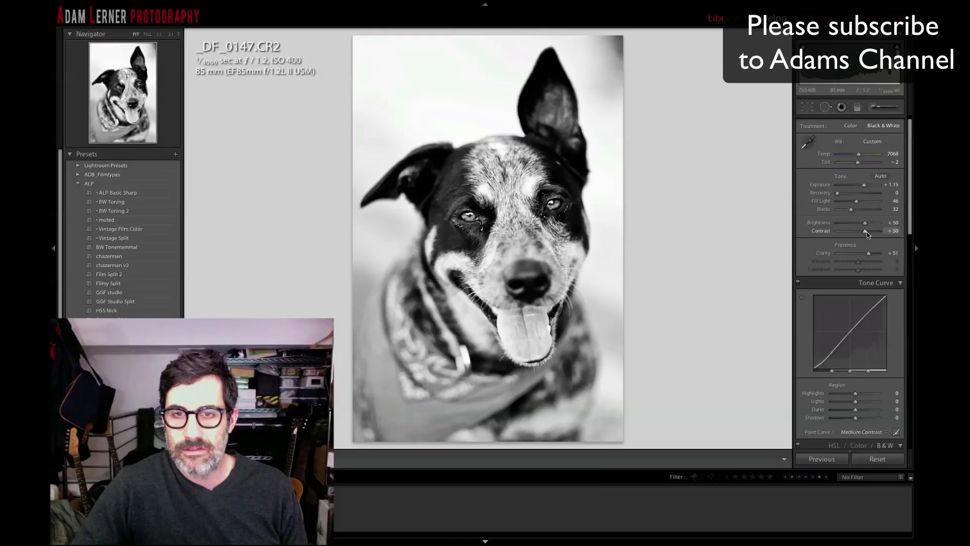
# - Set the black-and-white photo's contrast to +83, brightness to +43, fill light to 49 and temperature to 5572
pyautogui.moveTo(875, 231); pyautogui.dragTo(876, 231)
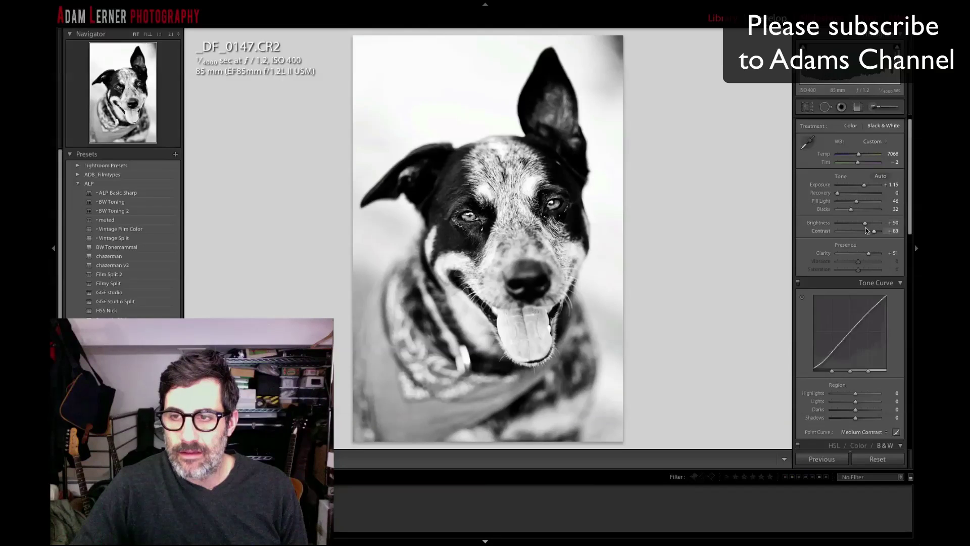
pyautogui.moveTo(867, 226); pyautogui.dragTo(866, 226)
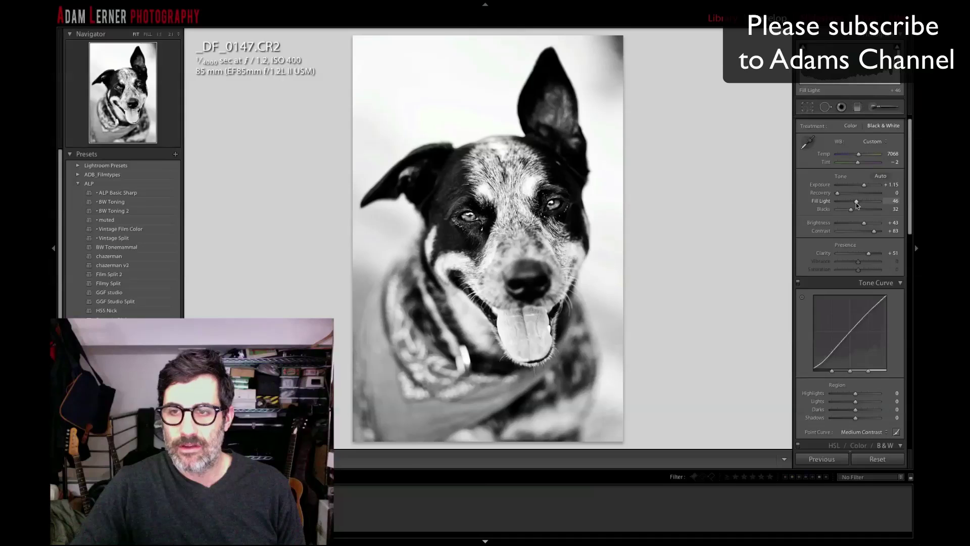
pyautogui.moveTo(856, 202); pyautogui.dragTo(858, 202)
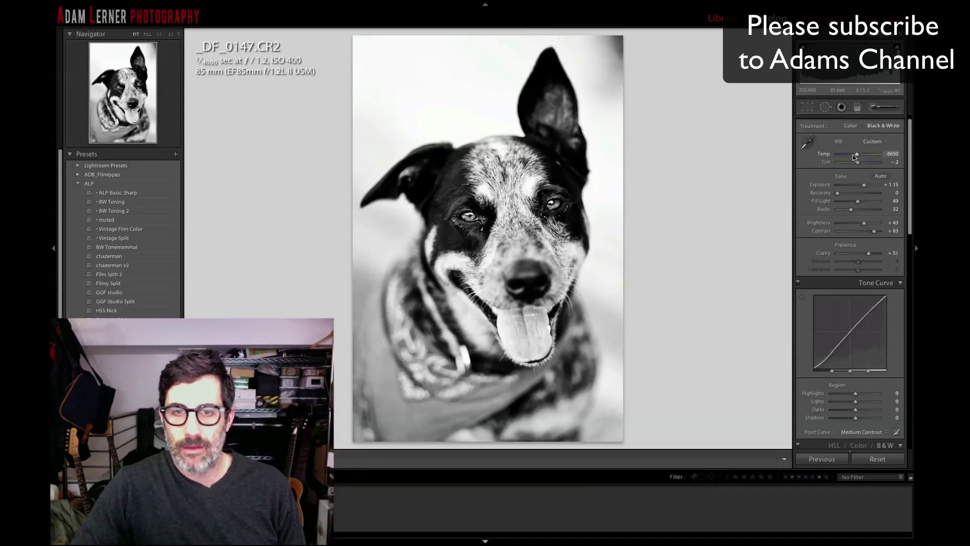
pyautogui.moveTo(853, 156)
pyautogui.mouseDown()
pyautogui.moveTo(842, 157)
pyautogui.moveTo(852, 156)
pyautogui.mouseUp()
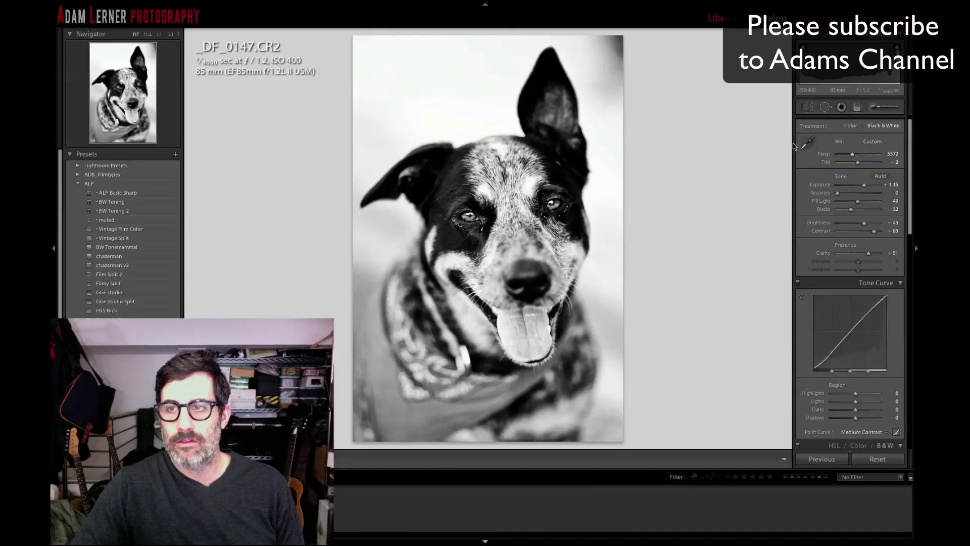
# - Lighten the dark background corner beside the raised ear with a dodge Adjustment Brush, checking its mask and setting exposure to 1.58
pyautogui.click(873, 107)
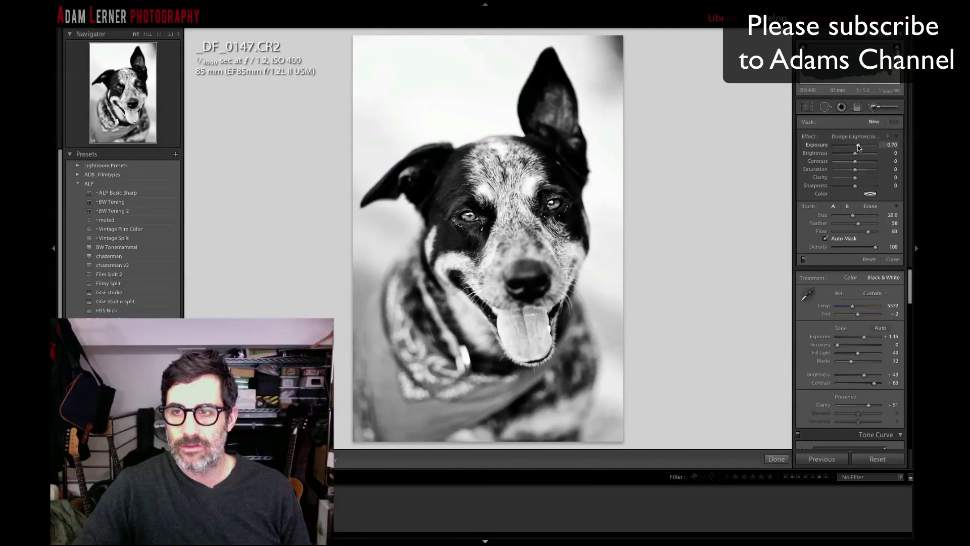
pyautogui.moveTo(860, 147); pyautogui.dragTo(858, 147)
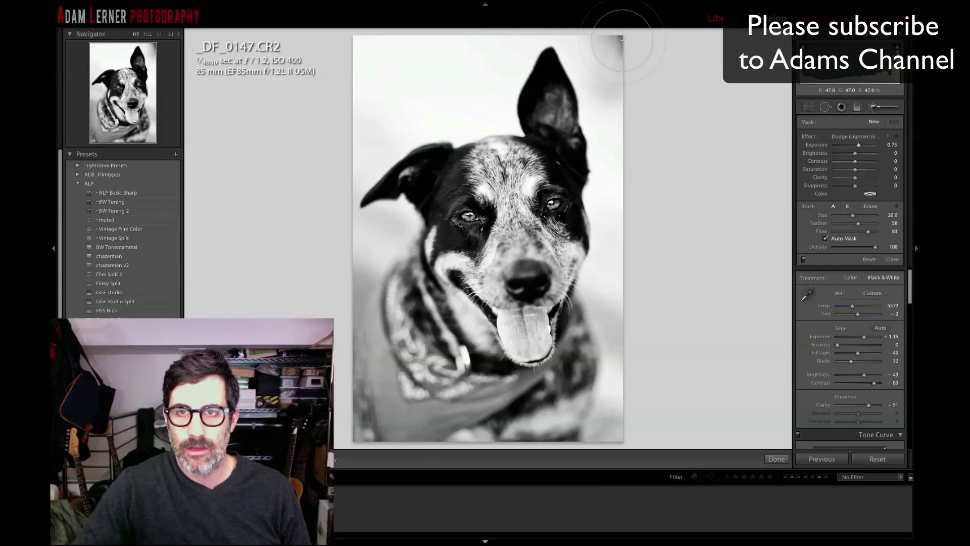
pyautogui.moveTo(621, 60)
pyautogui.mouseDown()
pyautogui.moveTo(601, 46)
pyautogui.moveTo(581, 66)
pyautogui.moveTo(607, 96)
pyautogui.moveTo(625, 60)
pyautogui.moveTo(617, 65)
pyautogui.mouseUp()
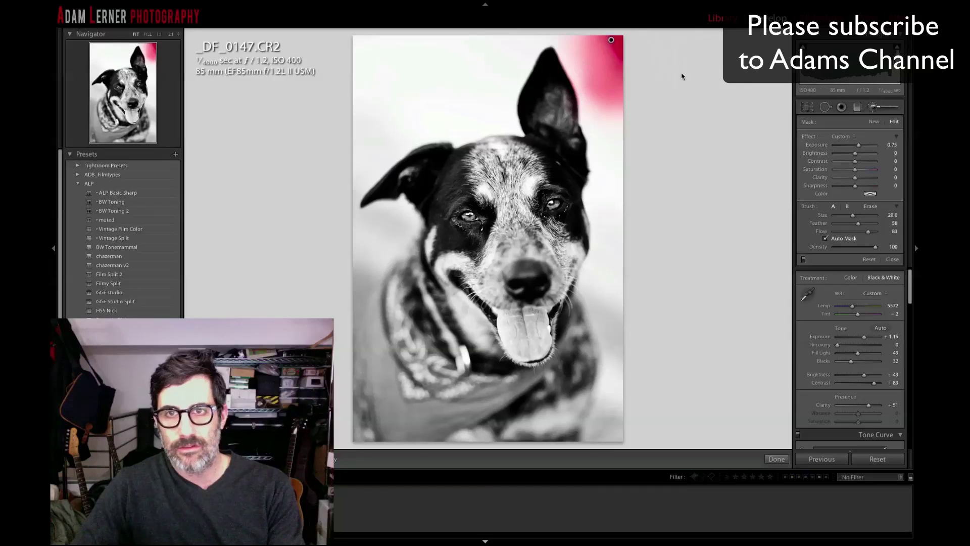
pyautogui.press('o')
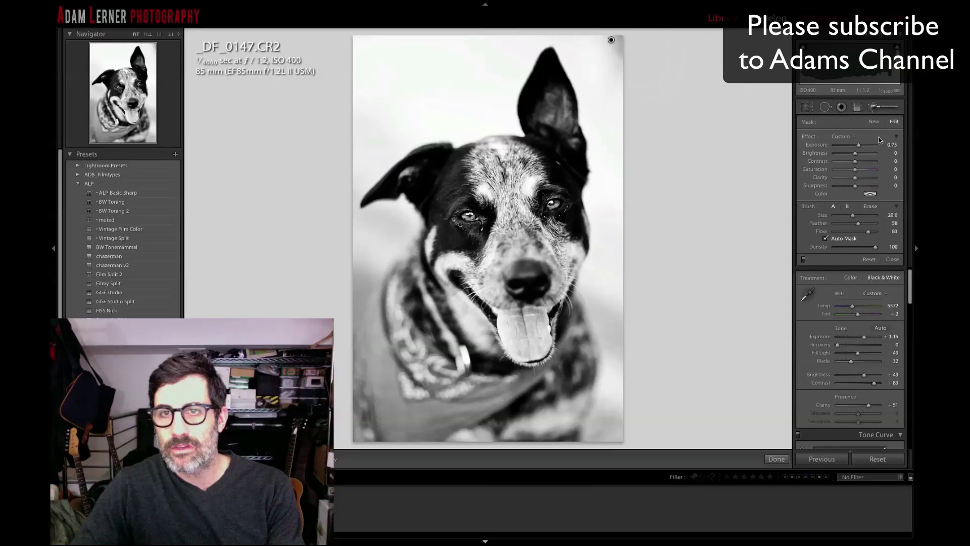
pyautogui.moveTo(859, 145); pyautogui.dragTo(864, 146)
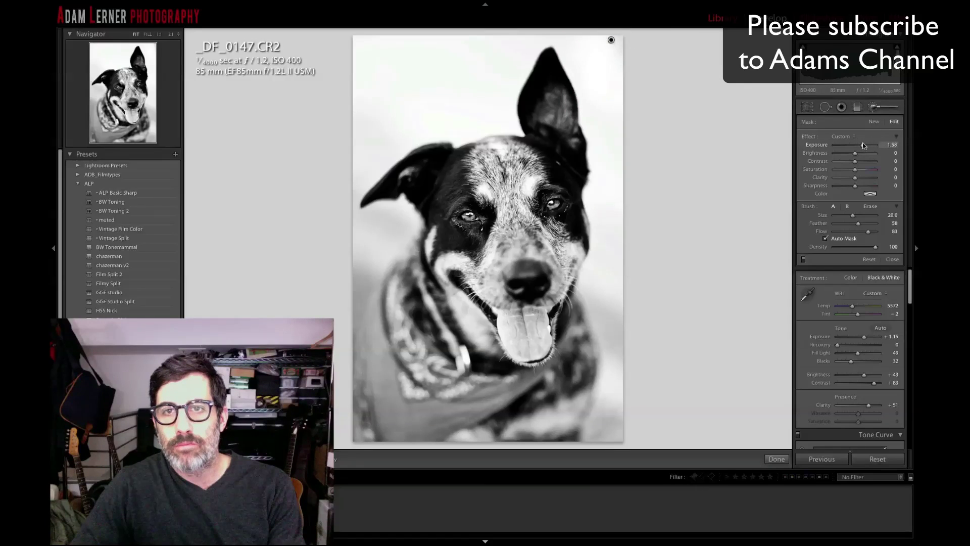
pyautogui.press('o')
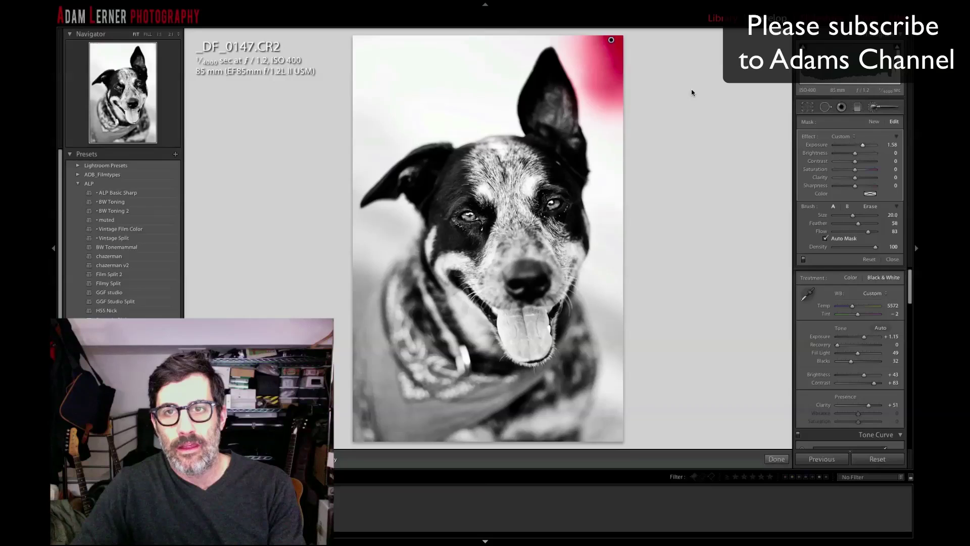
pyautogui.press('o')
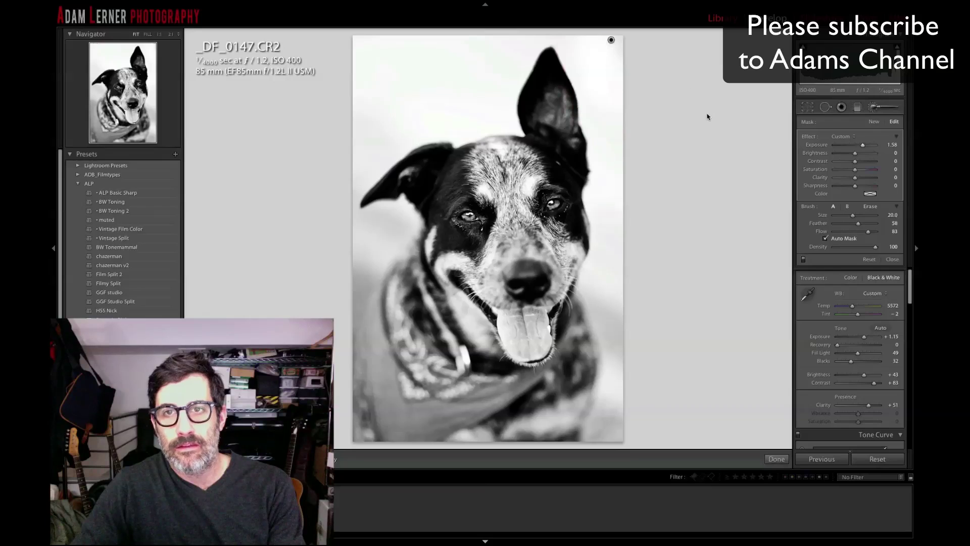
pyautogui.click(888, 259)
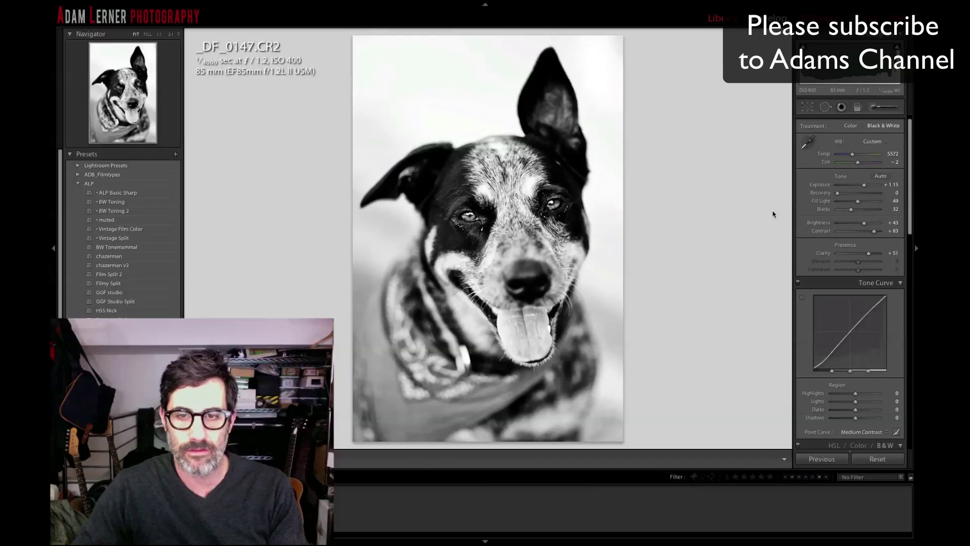
# - Brush the remaining background around the dog to white and set the photo's brightness to +48
pyautogui.click(875, 107)
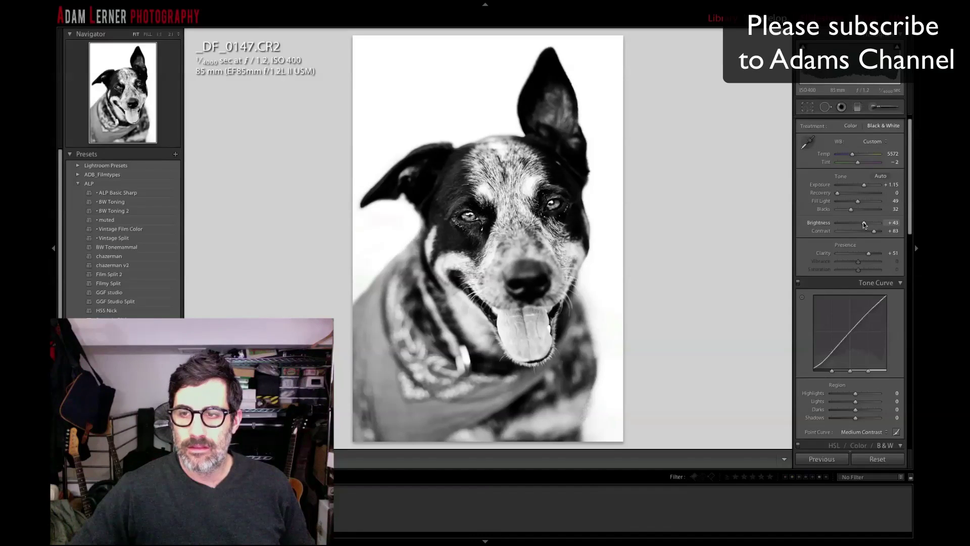
pyautogui.moveTo(863, 222); pyautogui.dragTo(865, 225)
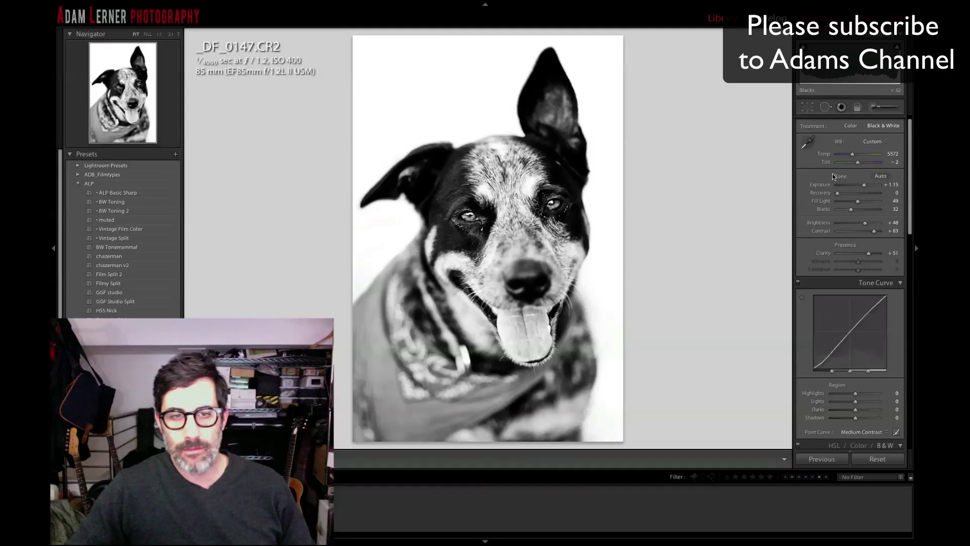
# - Save the black-and-white edit as a snapshot named 3
pyautogui.press('super+n')
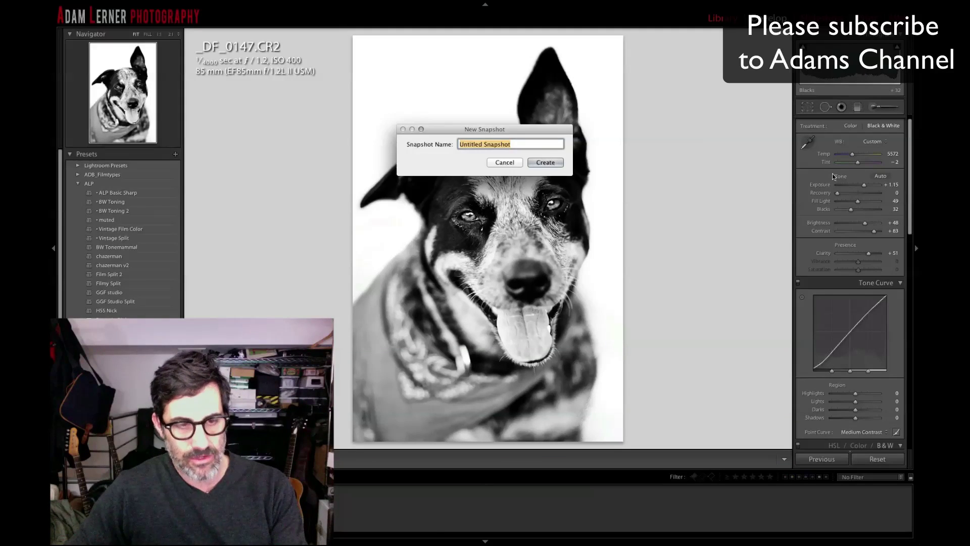
pyautogui.write('3')
pyautogui.press('Return')
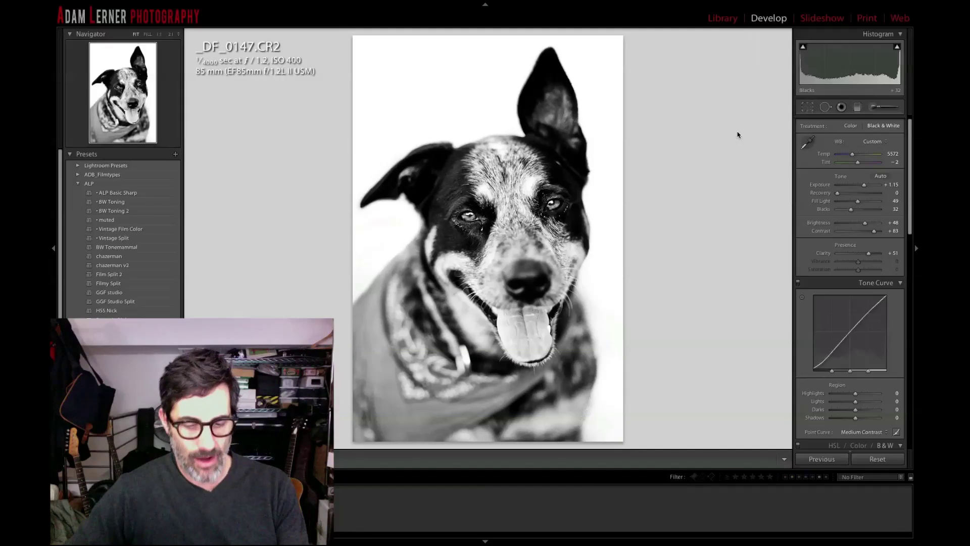
pyautogui.press('shift')
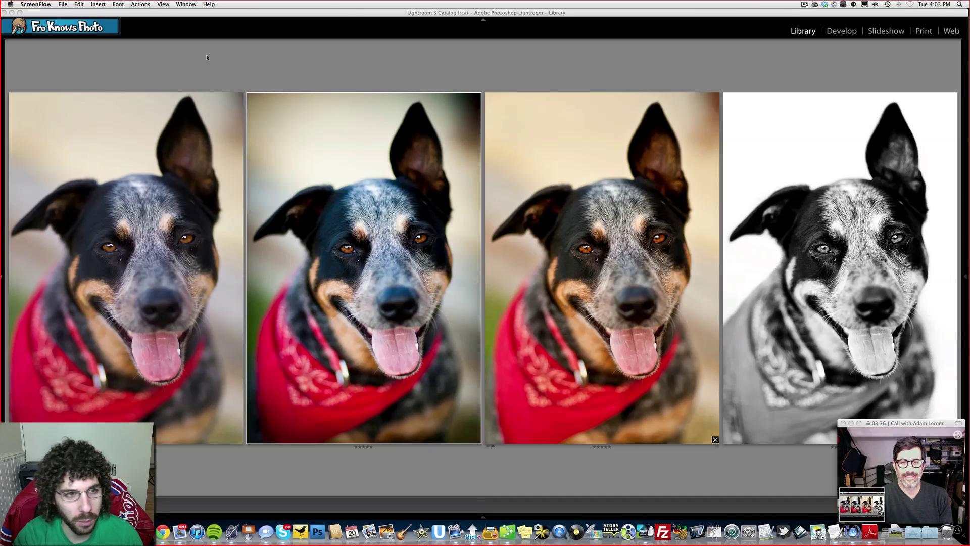
# - Switch to full screen and compare the four dog portrait versions side by side
pyautogui.click(208, 69)
pyautogui.press('f')
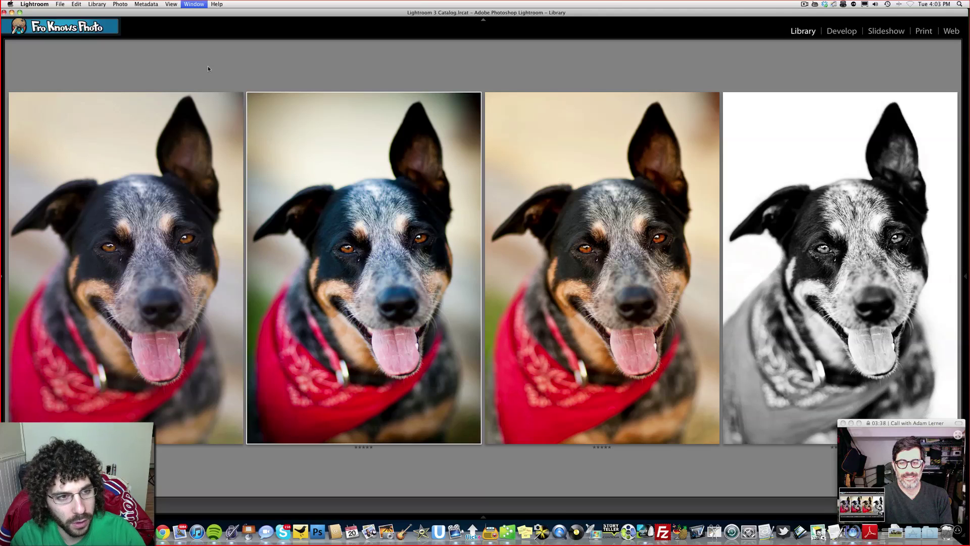
pyautogui.press('f')
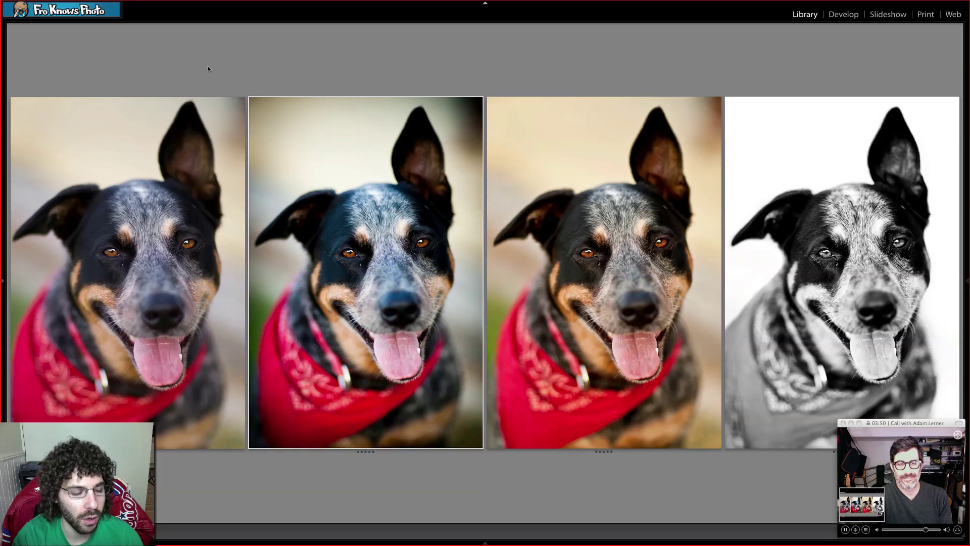
pyautogui.click(112, 155)
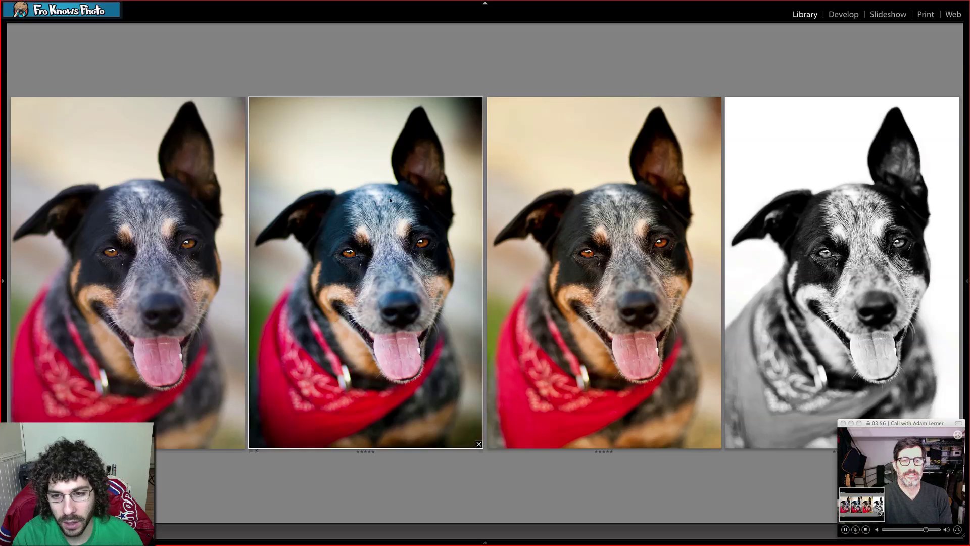
pyautogui.click(620, 202)
pyautogui.click(803, 217)
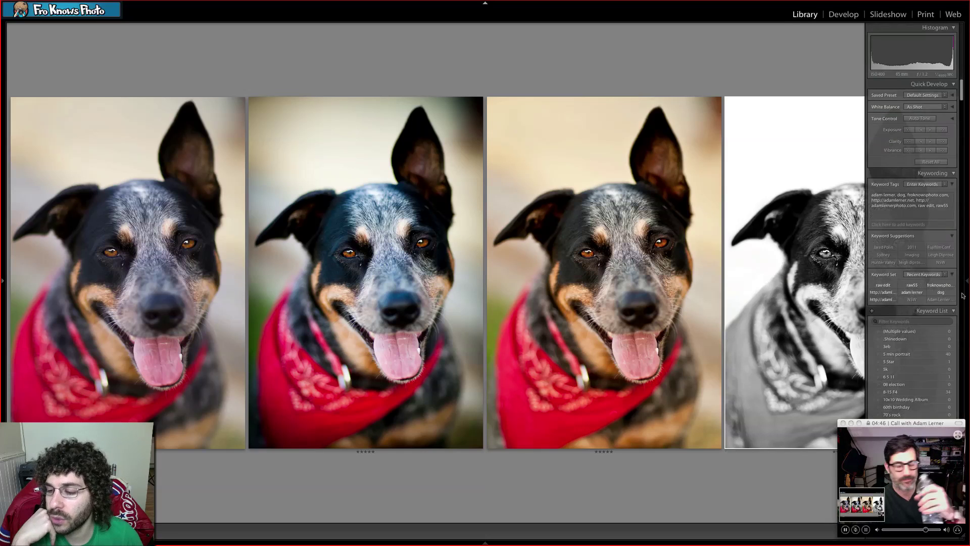
pyautogui.moveTo(871, 424); pyautogui.dragTo(871, 439)
pyautogui.click(610, 498)
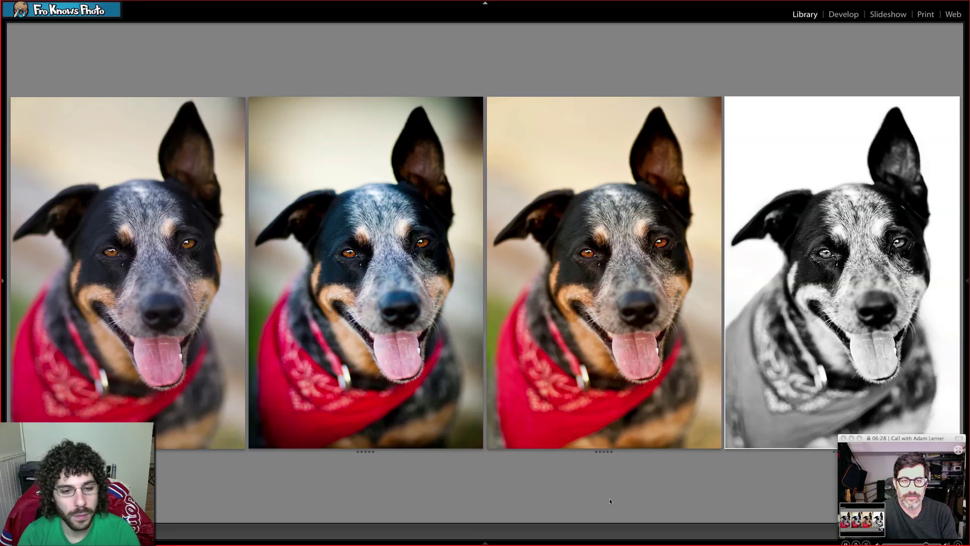
# - Enlarge raw56_jp.jpg, inspect the eyes in raw56_adam1.jpg up close, and return to the side-by-side comparison
pyautogui.click(391, 304)
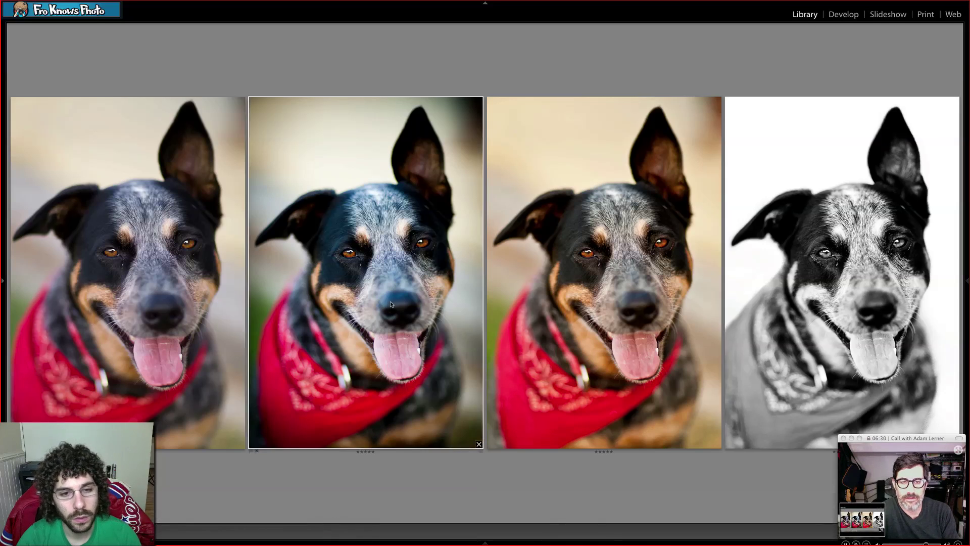
pyautogui.doubleClick(389, 305)
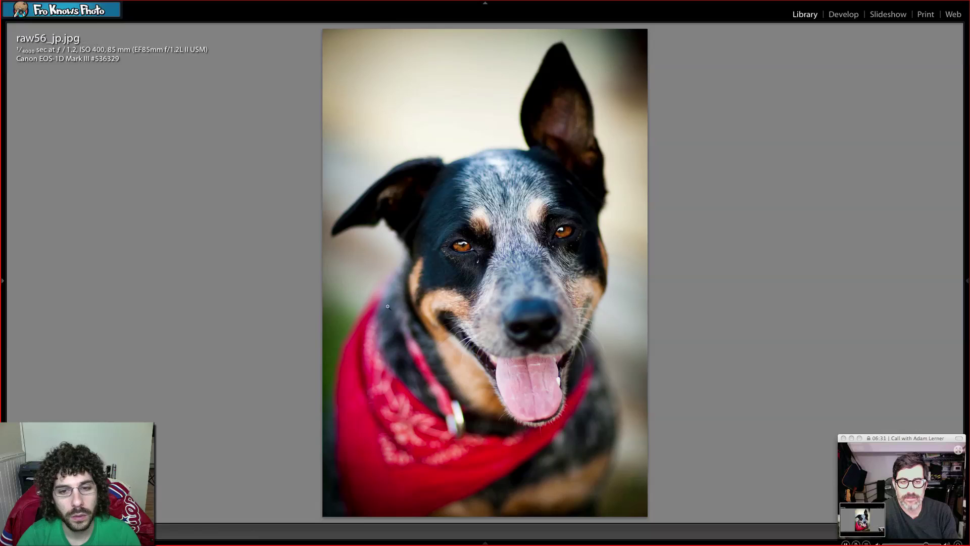
pyautogui.doubleClick(447, 205)
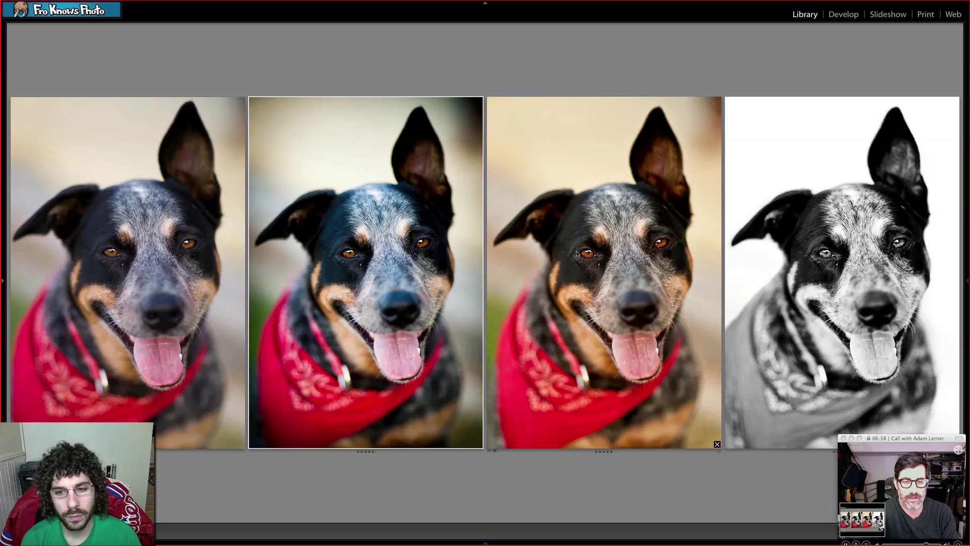
pyautogui.doubleClick(576, 254)
pyautogui.click(485, 237)
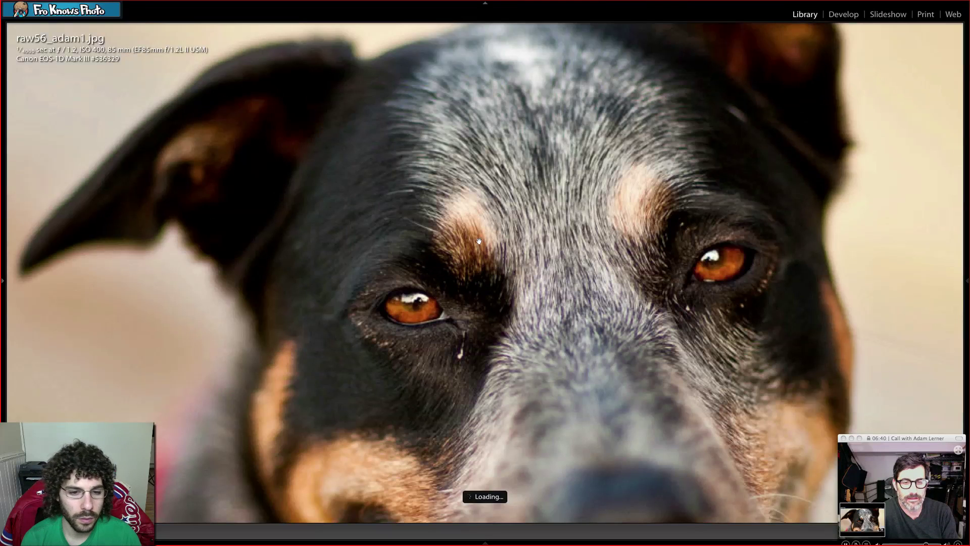
pyautogui.press('n')
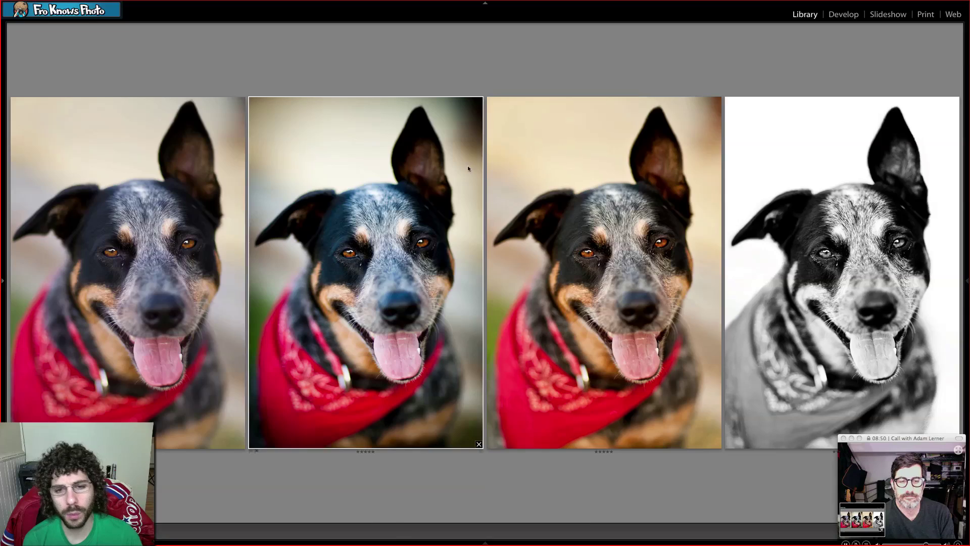
# - Open raw56_jp.jpg for developing, fit it to the view and set its temperature to +16
pyautogui.press('z')
pyautogui.click(839, 16)
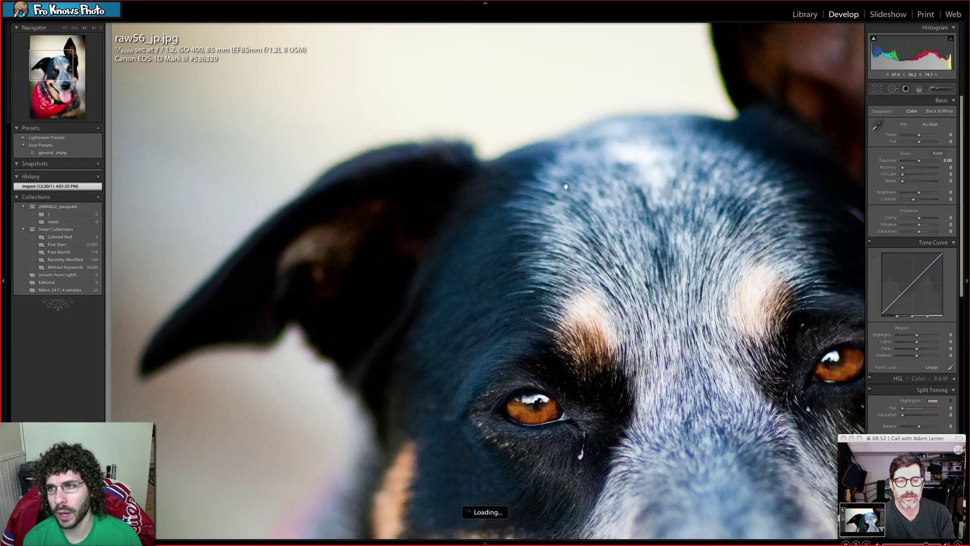
pyautogui.press('z')
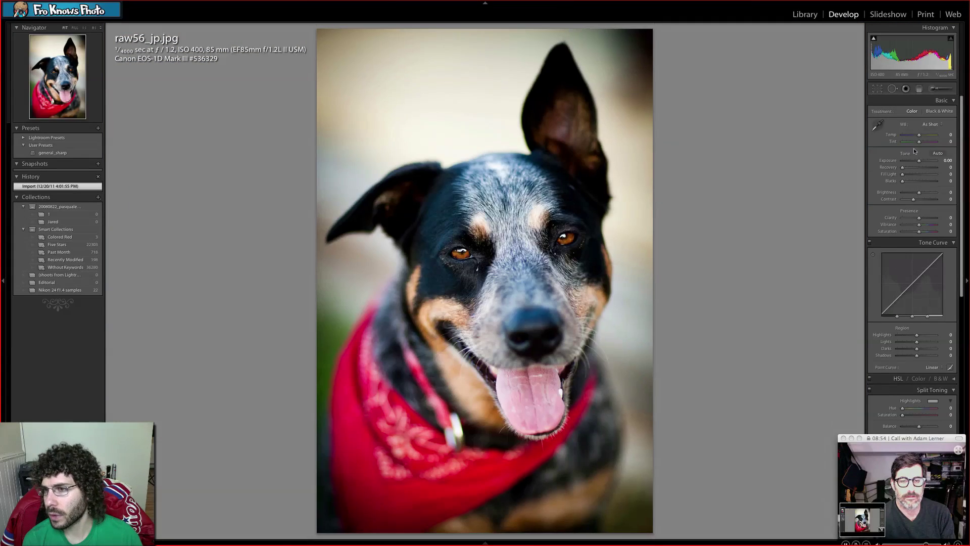
pyautogui.moveTo(919, 135); pyautogui.dragTo(922, 137)
pyautogui.press('z')
pyautogui.press('z')
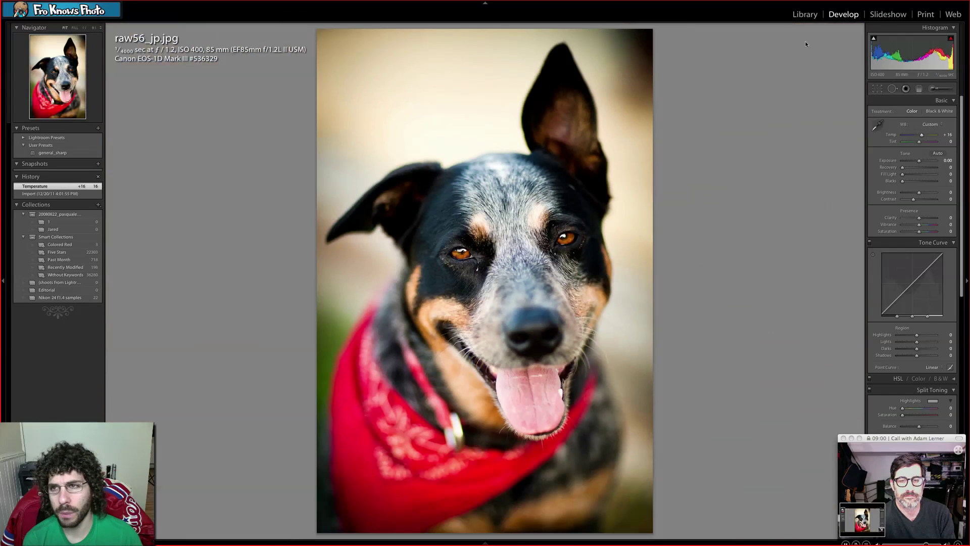
# - View the warmed portrait enlarged in the Library and return to the comparison of all four versions
pyautogui.press('e')
pyautogui.click(452, 117)
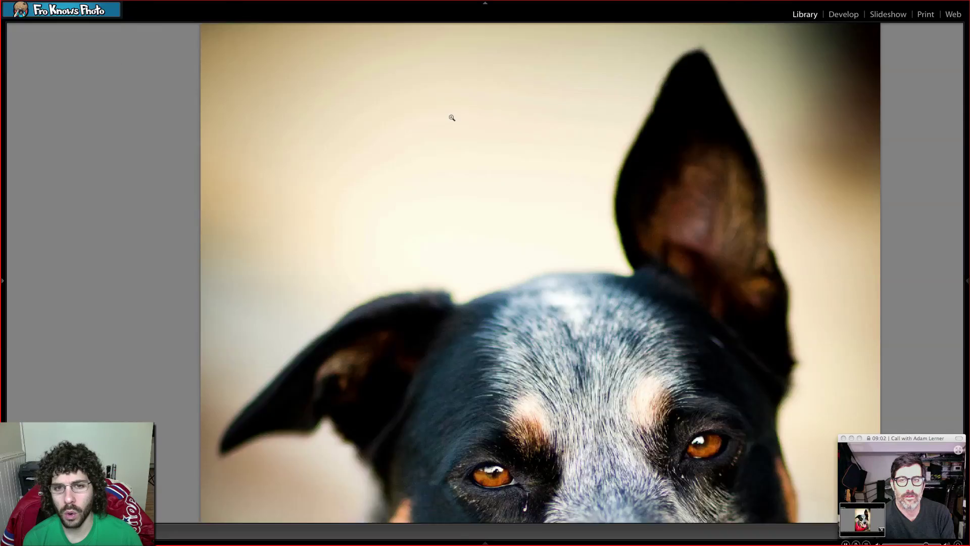
pyautogui.press('n')
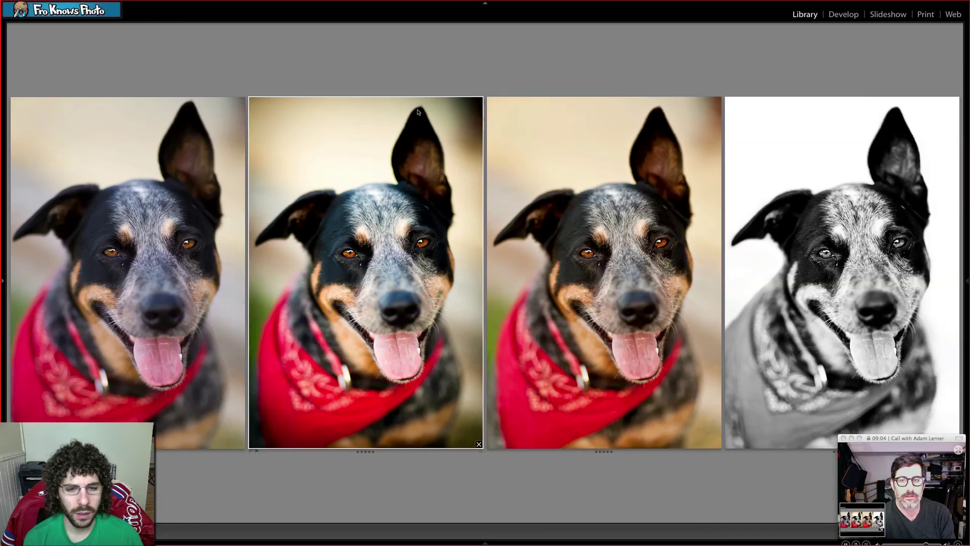